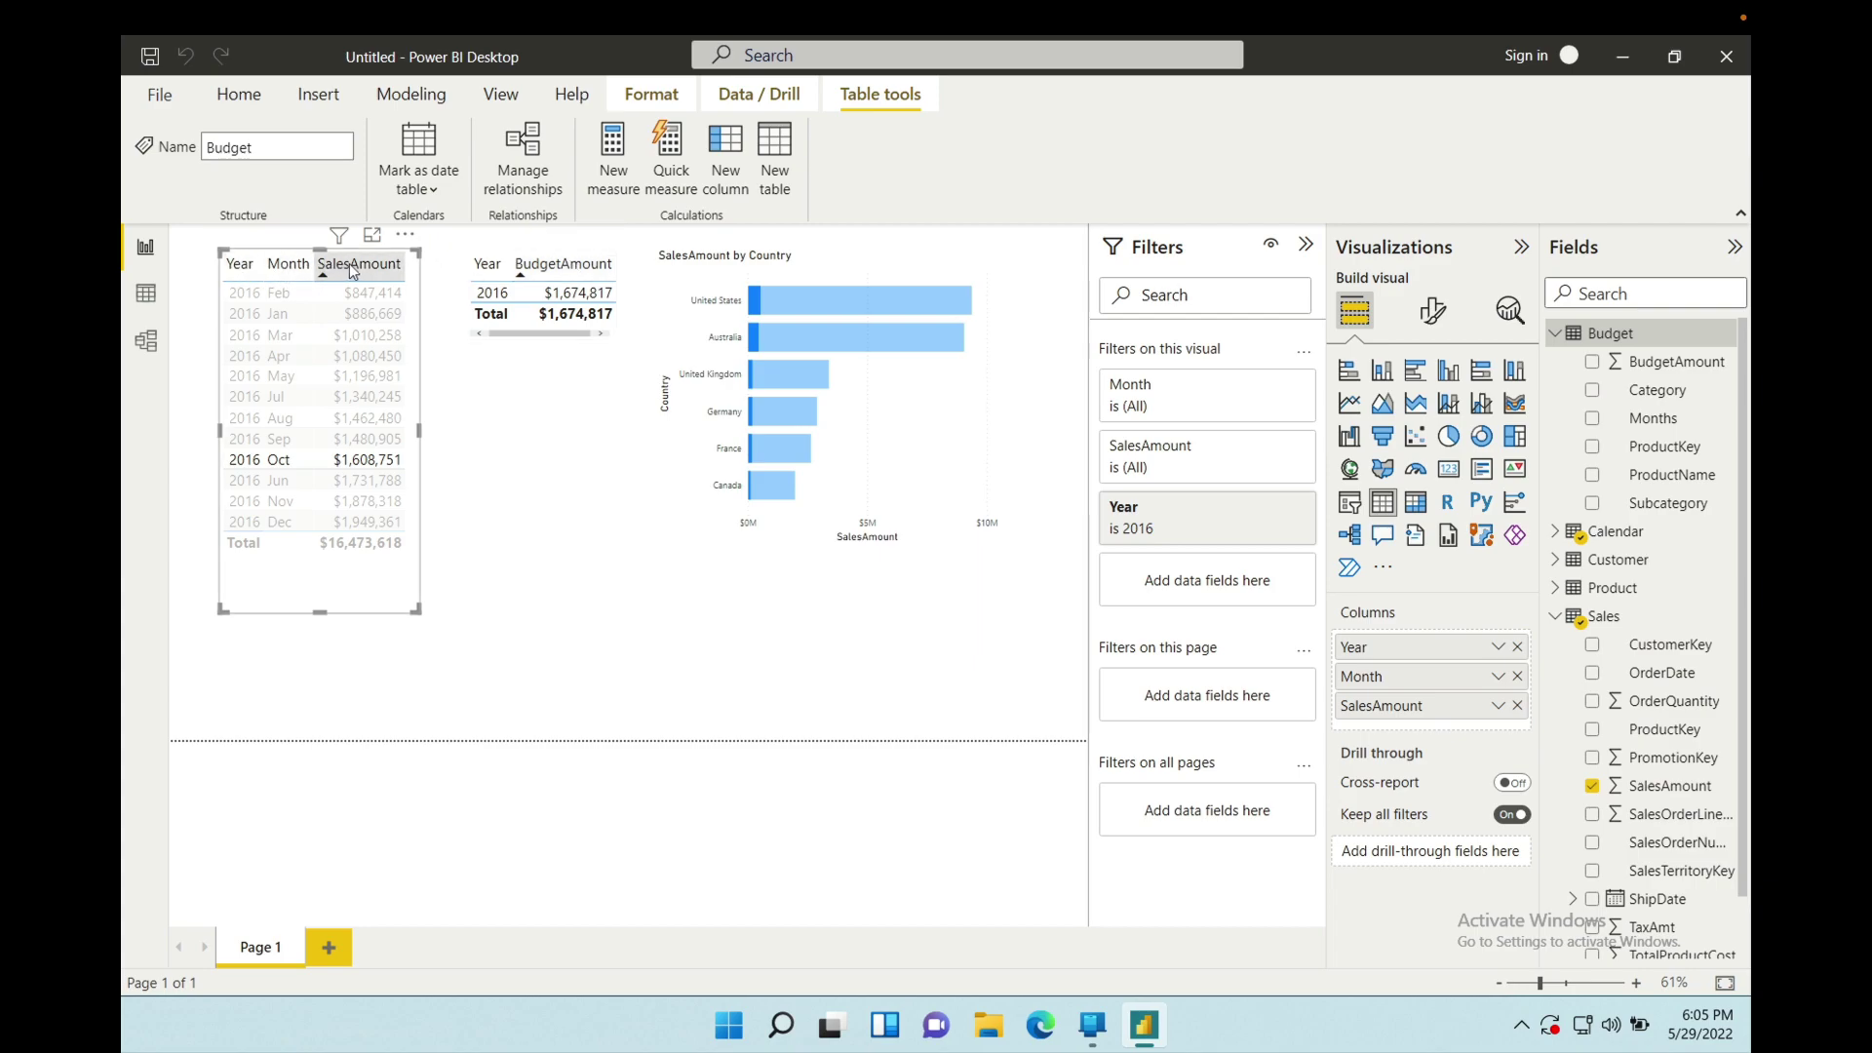
- Add the Calendar table's Month field to the budget table visual, between Year and BudgetAmount
left_click(553, 266)
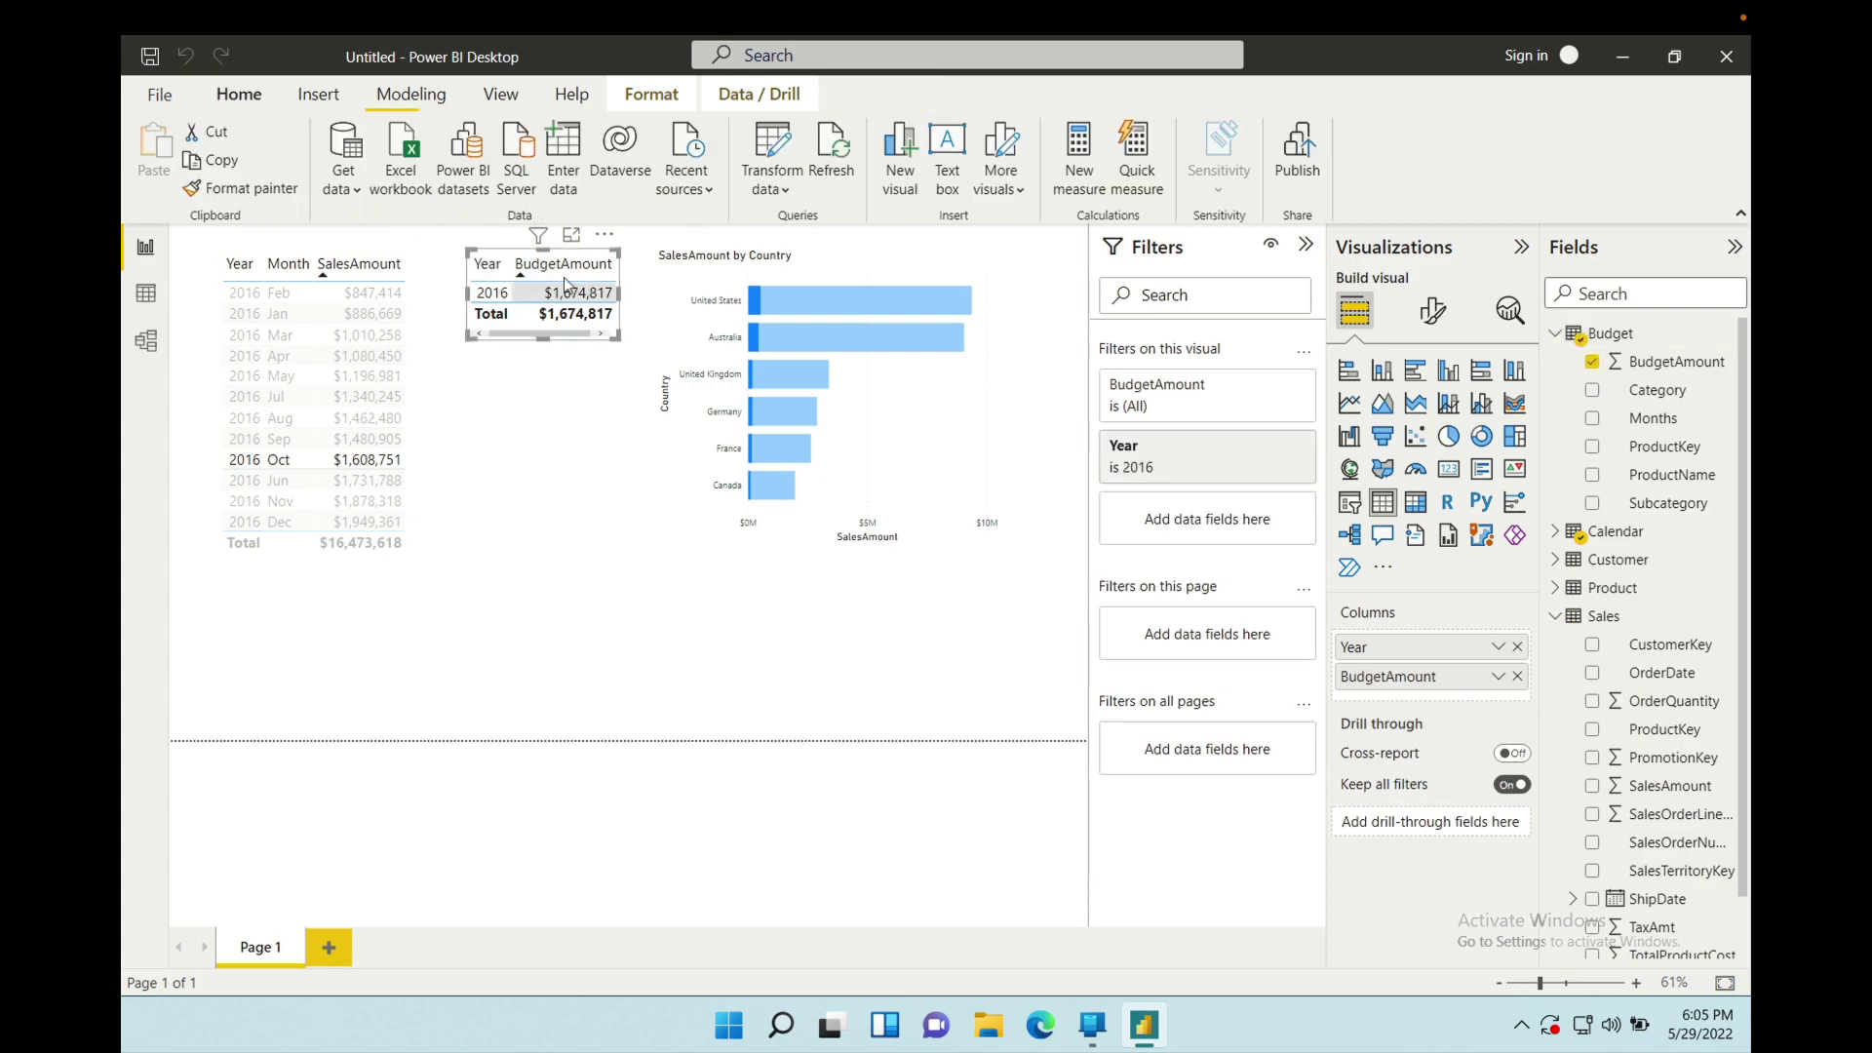
left_click(528, 273)
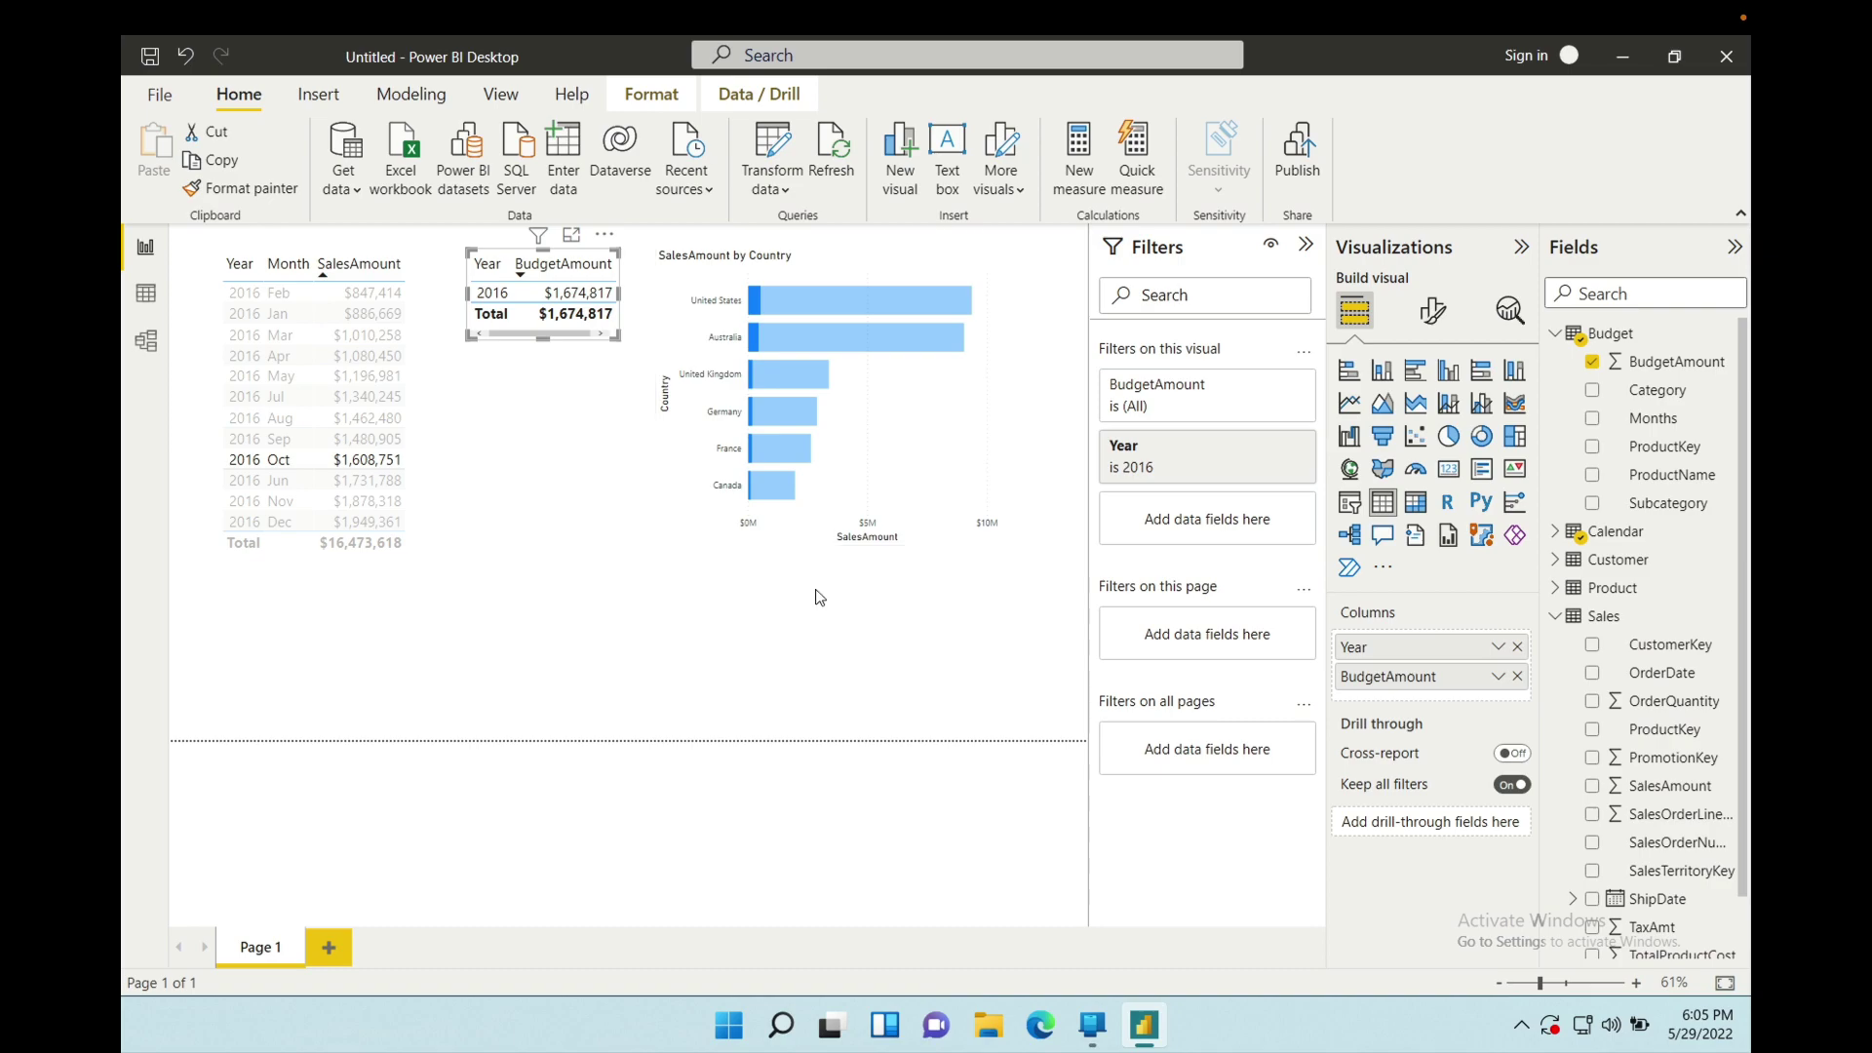
scroll(1663, 819, "down", 1)
scroll(1658, 829, "up", 1)
left_click(1557, 617)
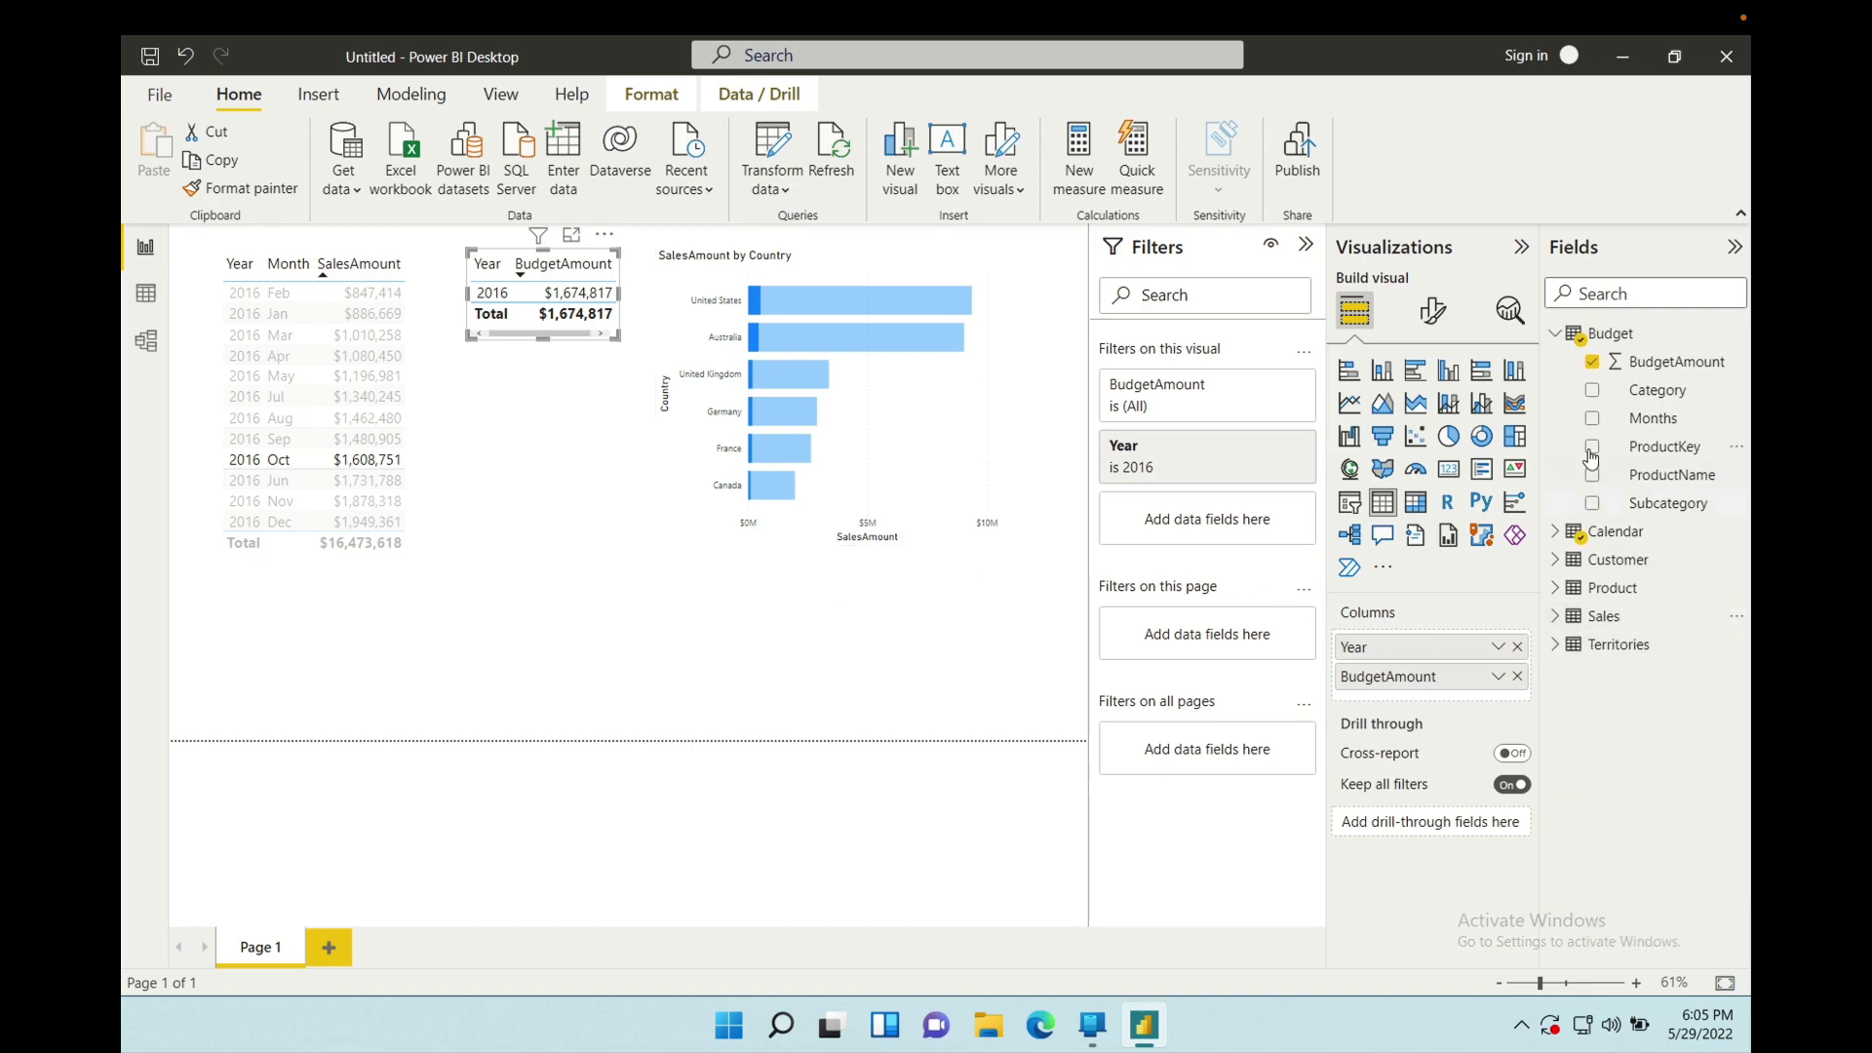
left_click(1557, 532)
left_click_drag(1648, 736, 1461, 677)
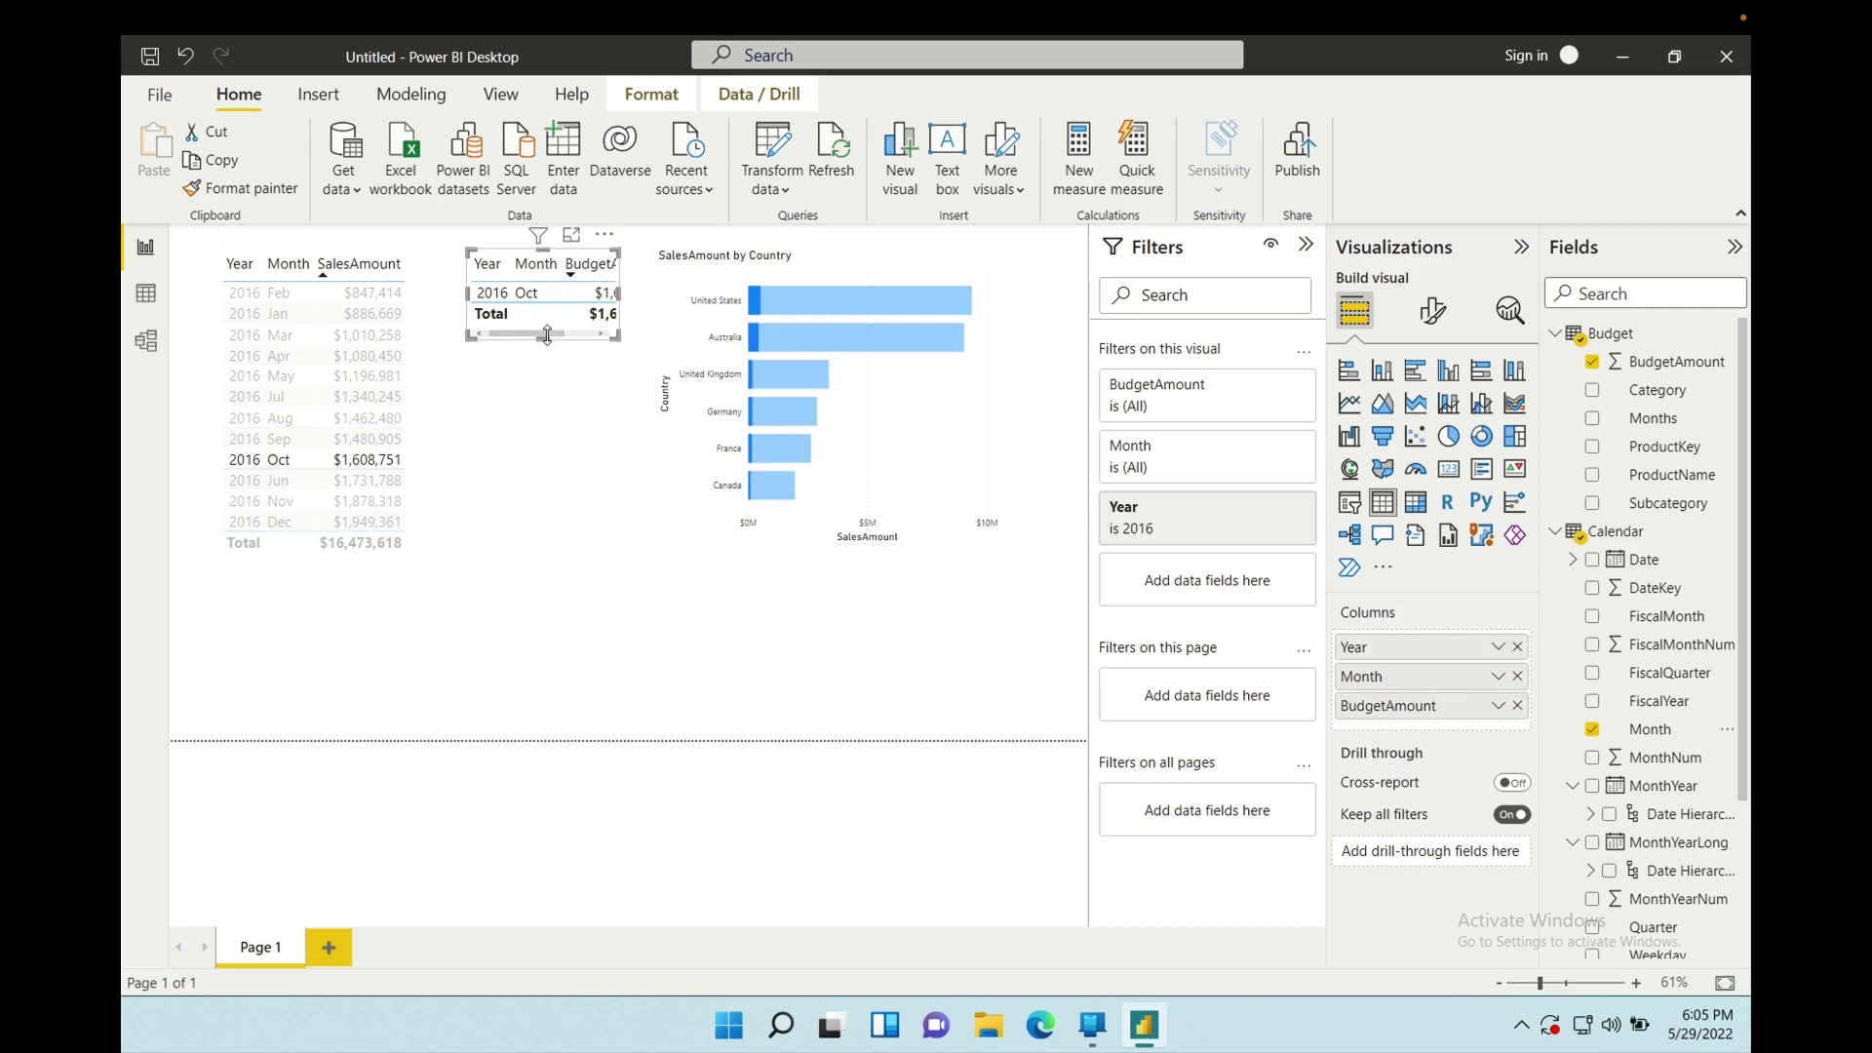
- Enlarge the budget table visual in height and width, clearing the October cross-filter, and move the SalesAmount by Country chart clear of it
left_click_drag(544, 337, 554, 495)
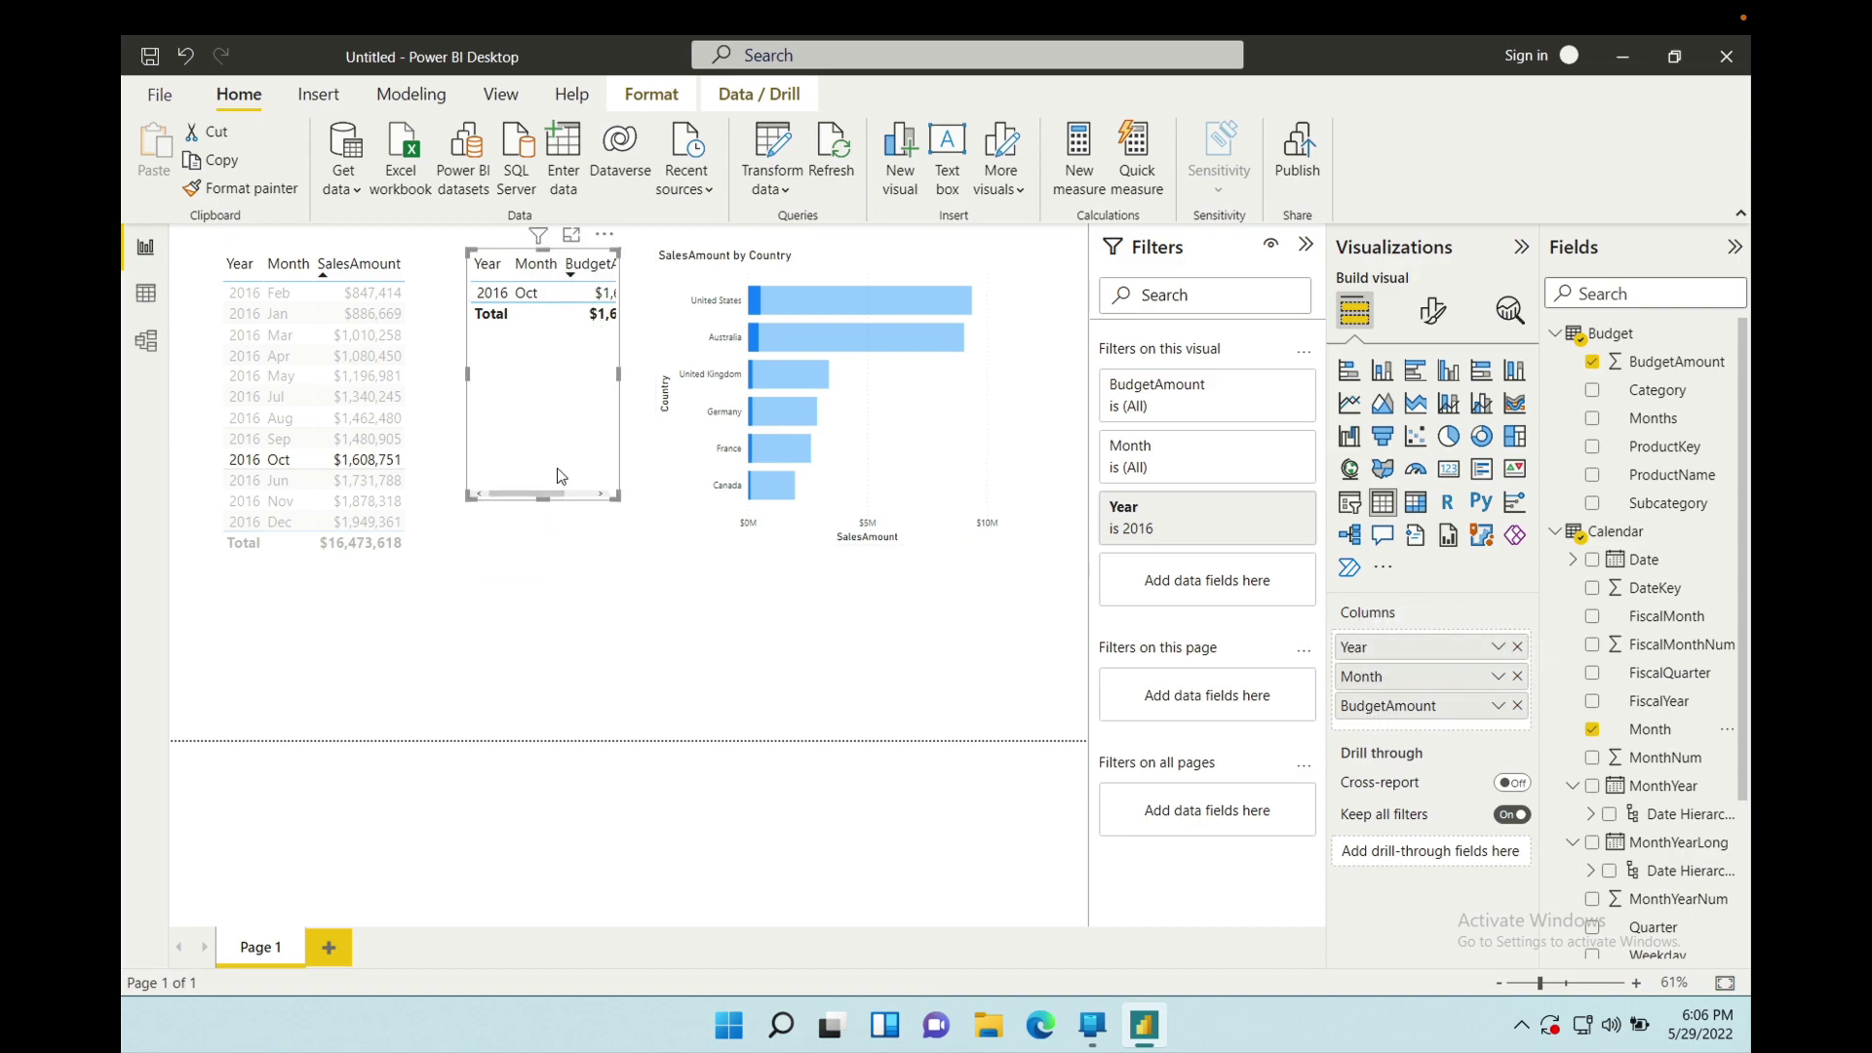
left_click_drag(646, 382, 678, 382)
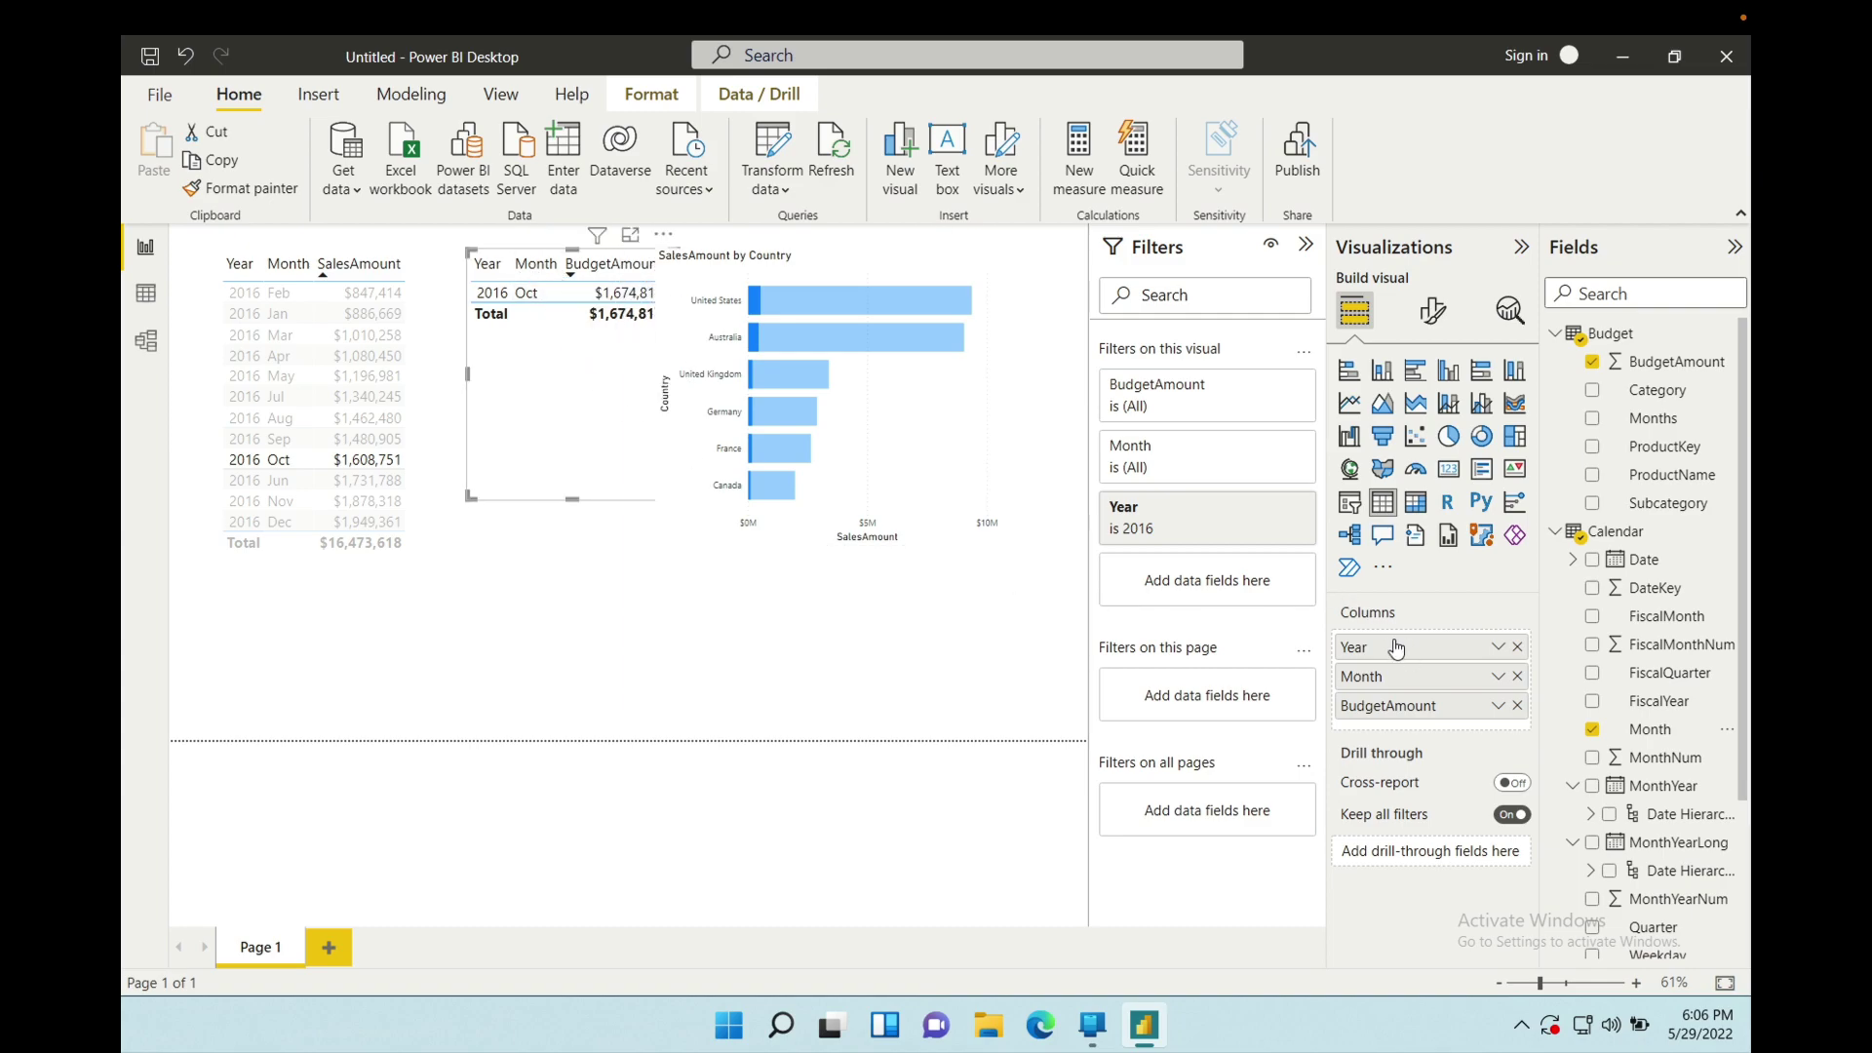
left_click(1498, 677)
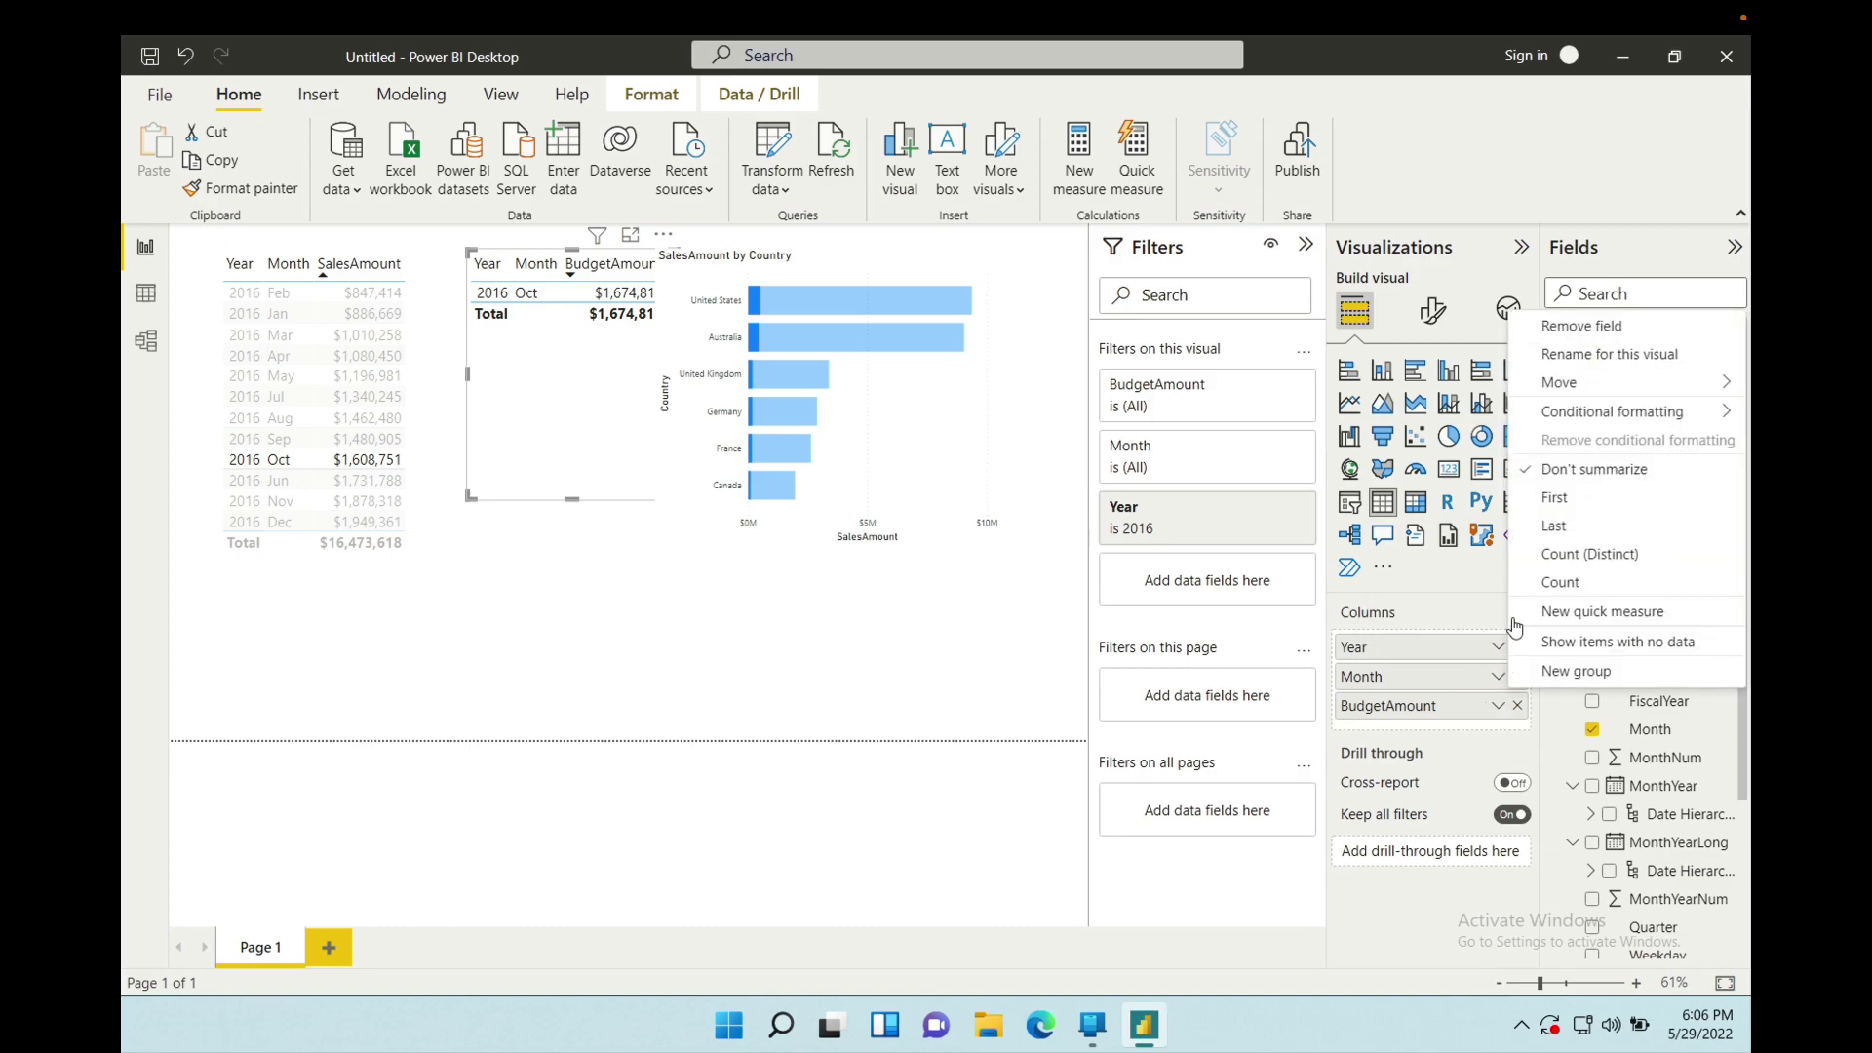
left_click(1560, 475)
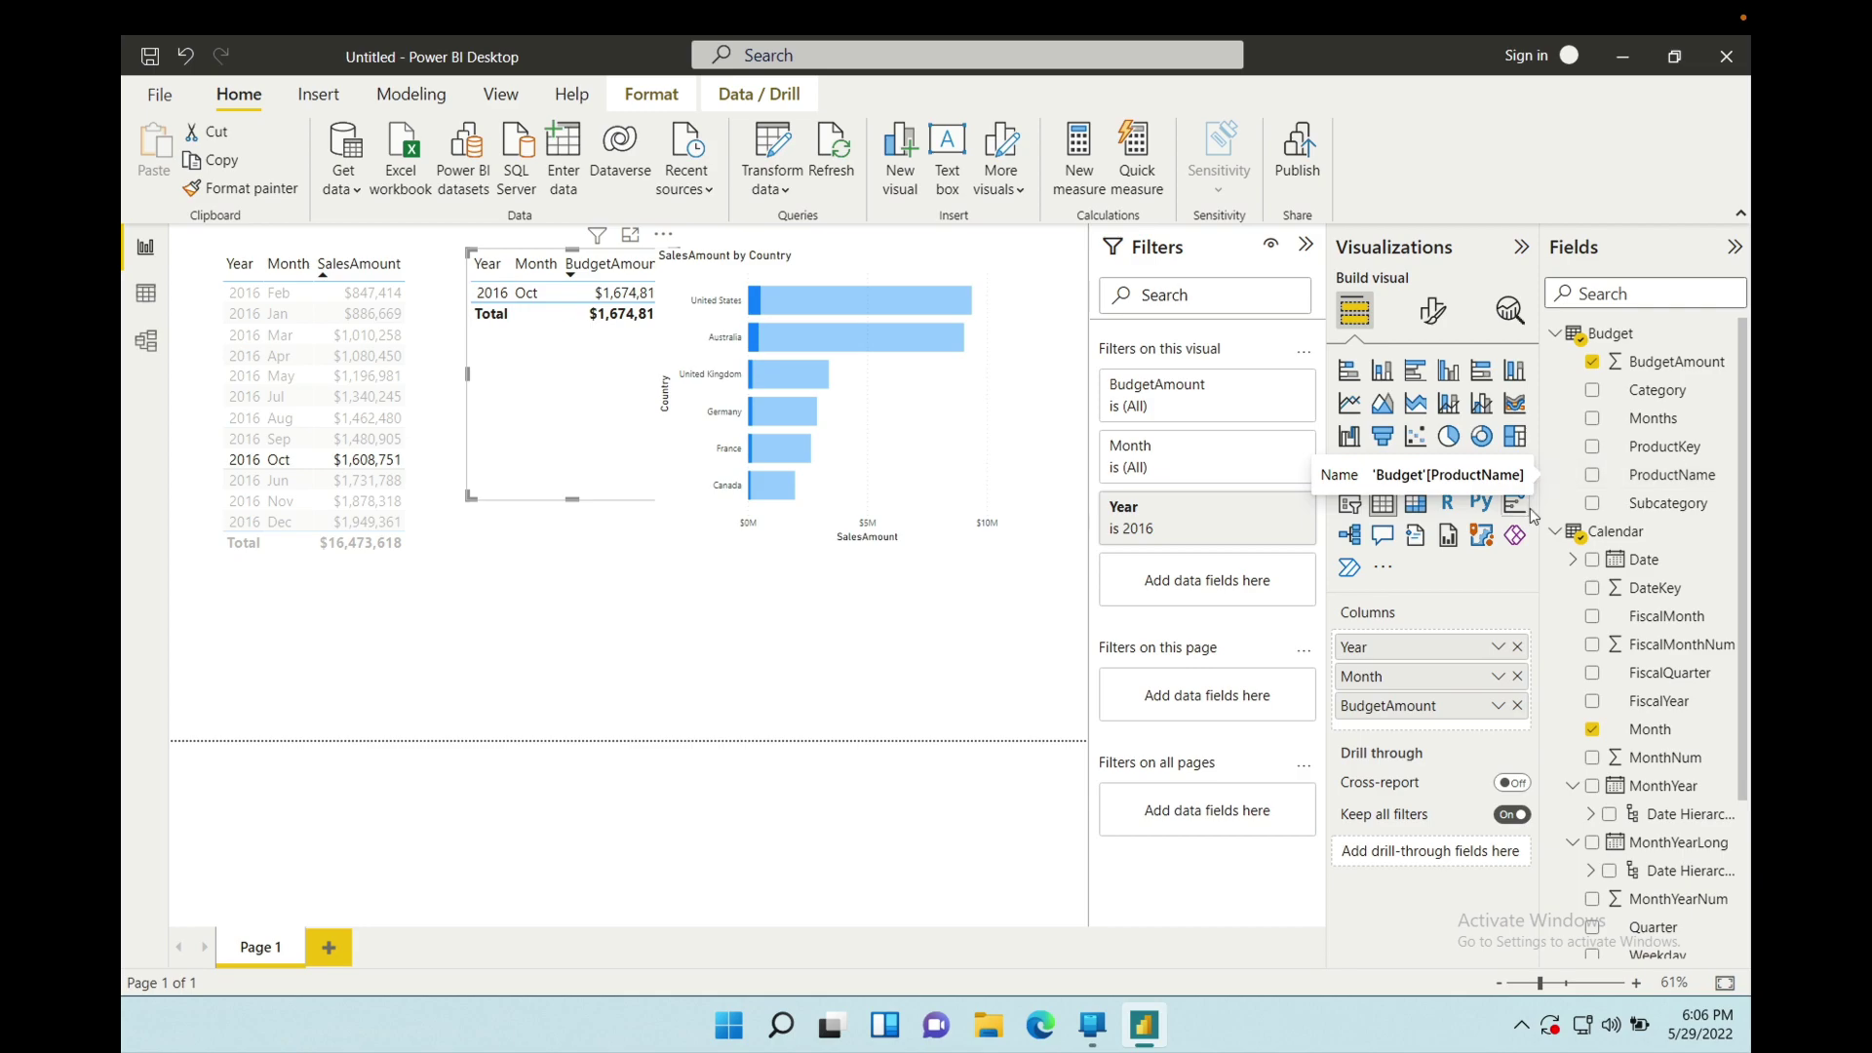
left_click(576, 368)
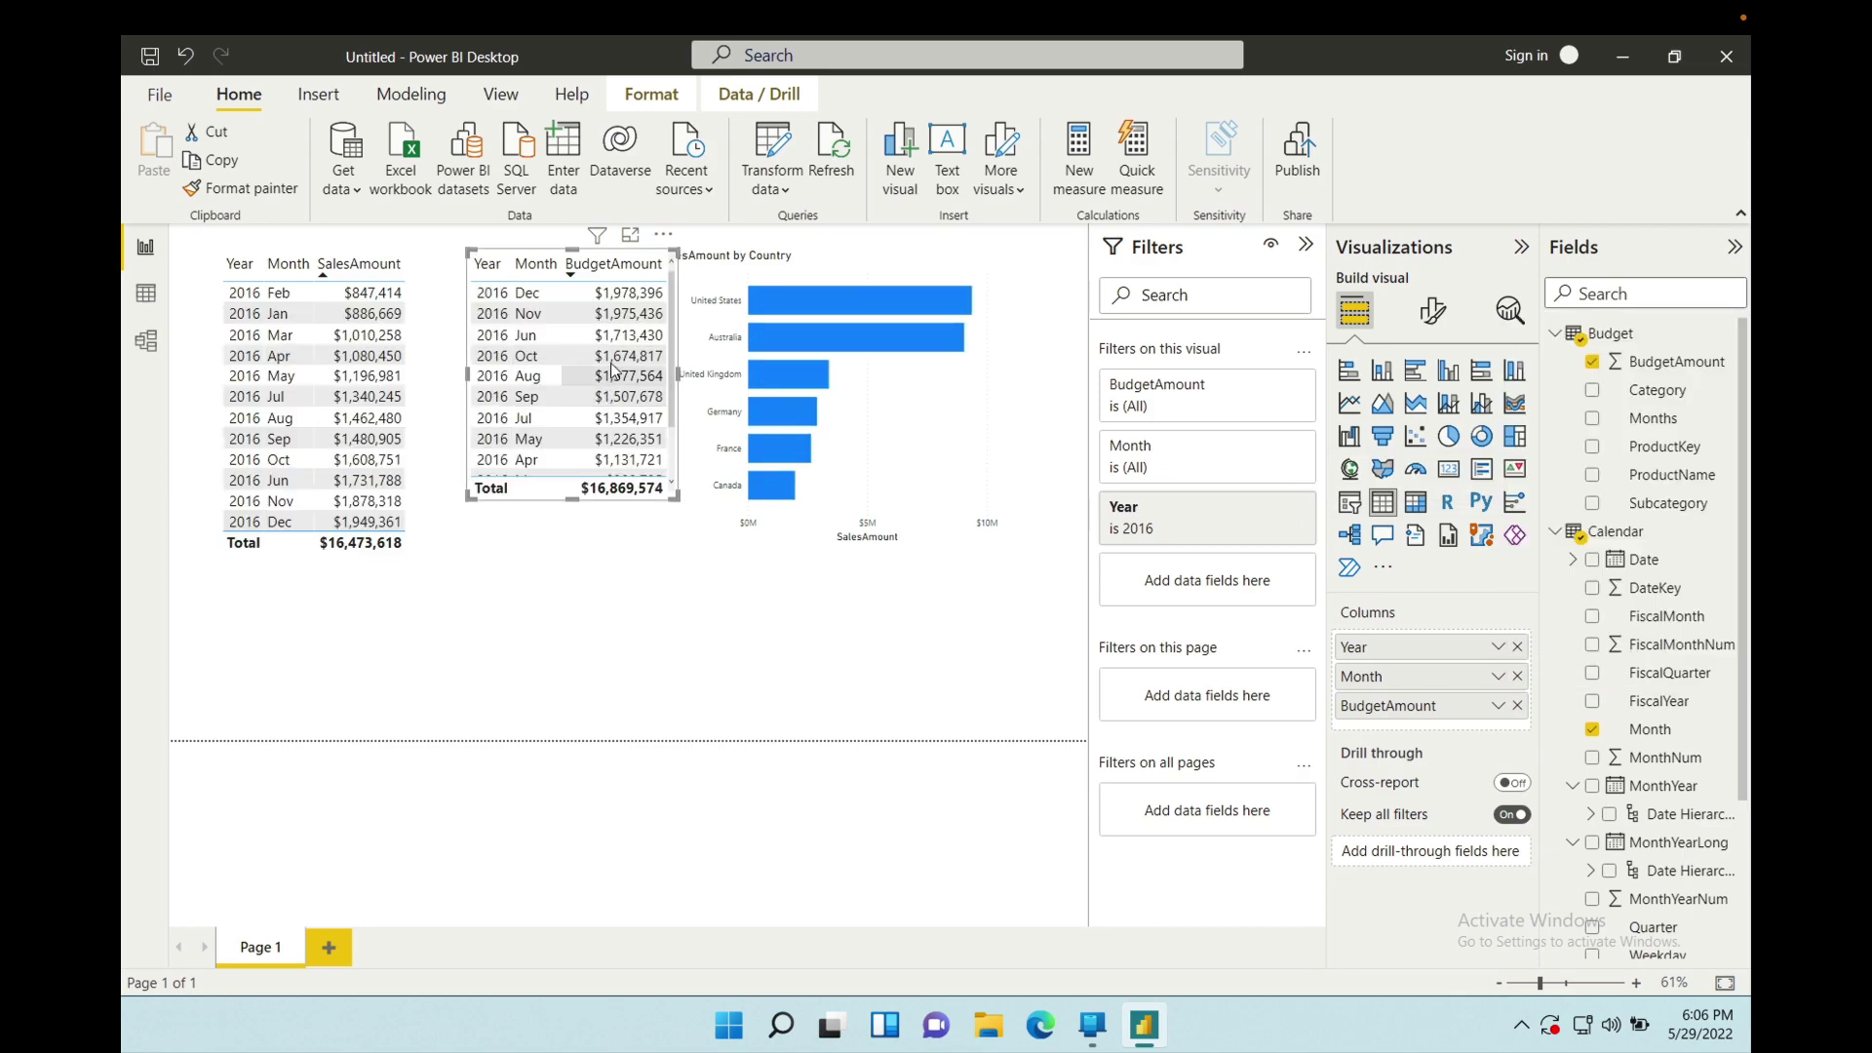
left_click_drag(583, 507, 564, 556)
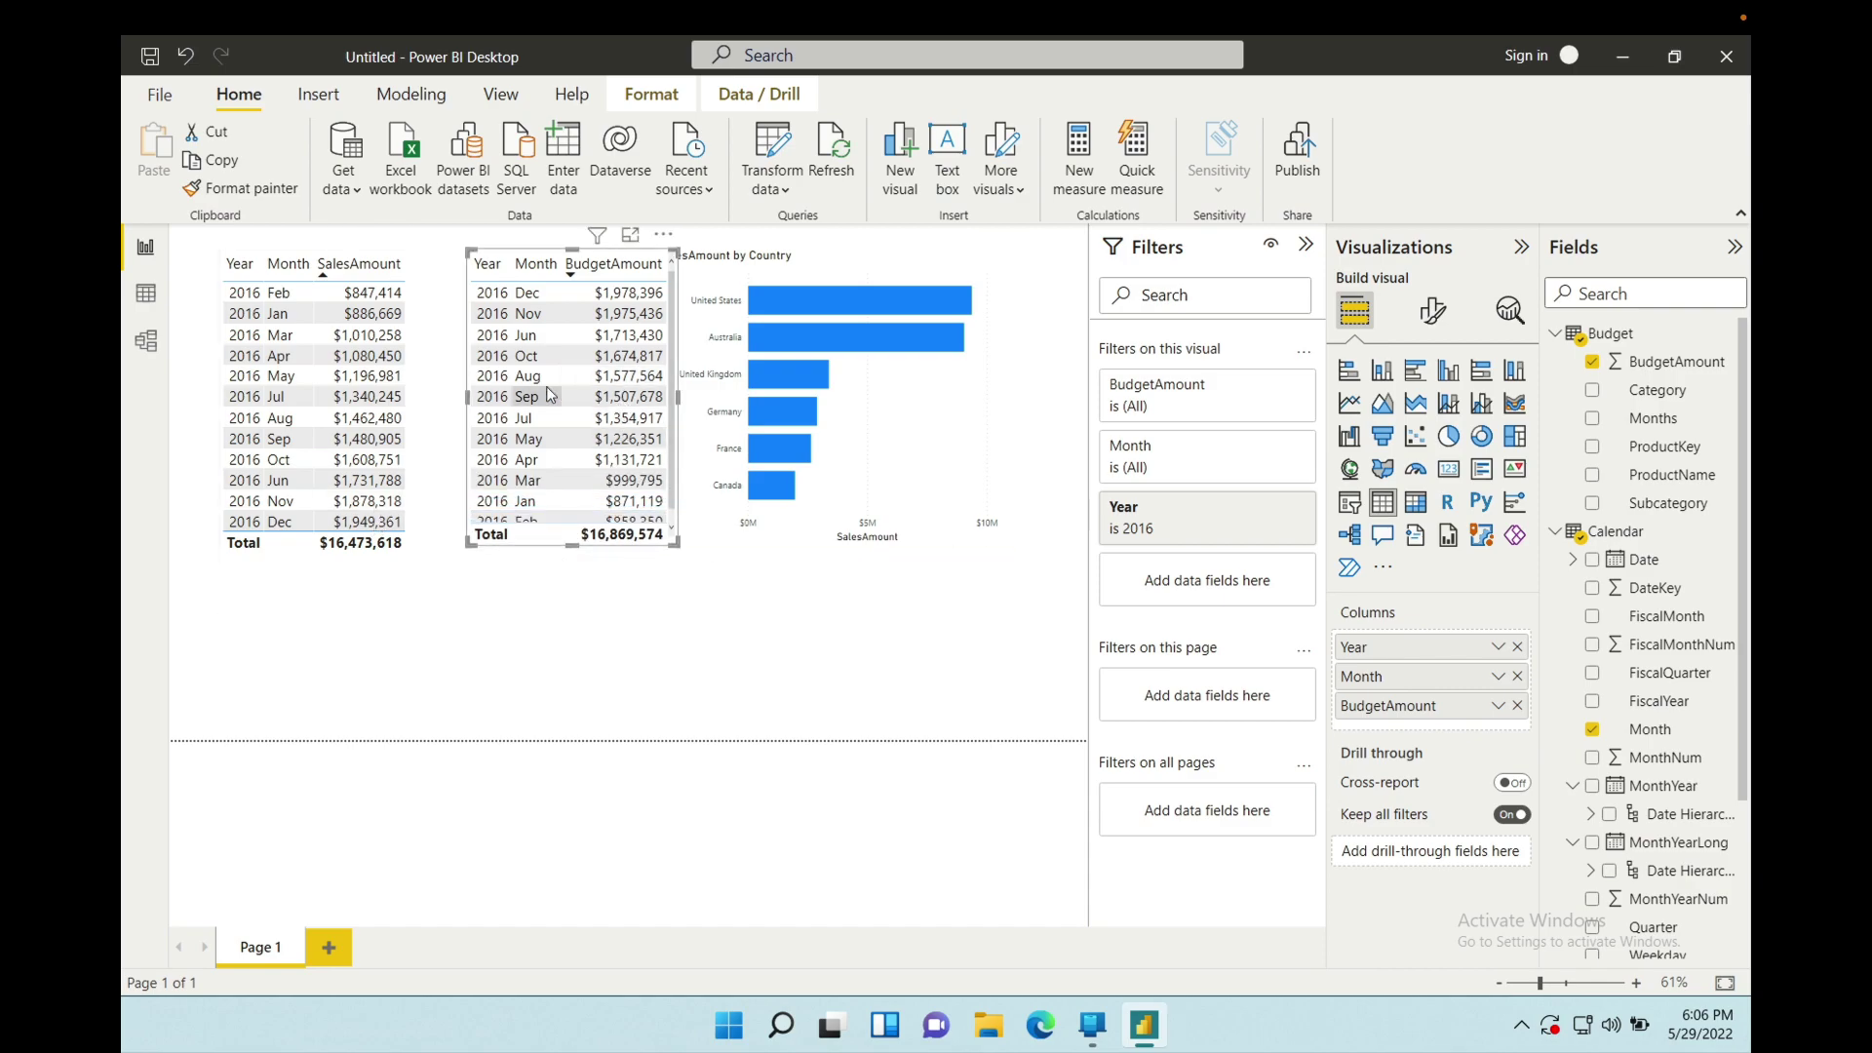
left_click_drag(797, 384, 827, 382)
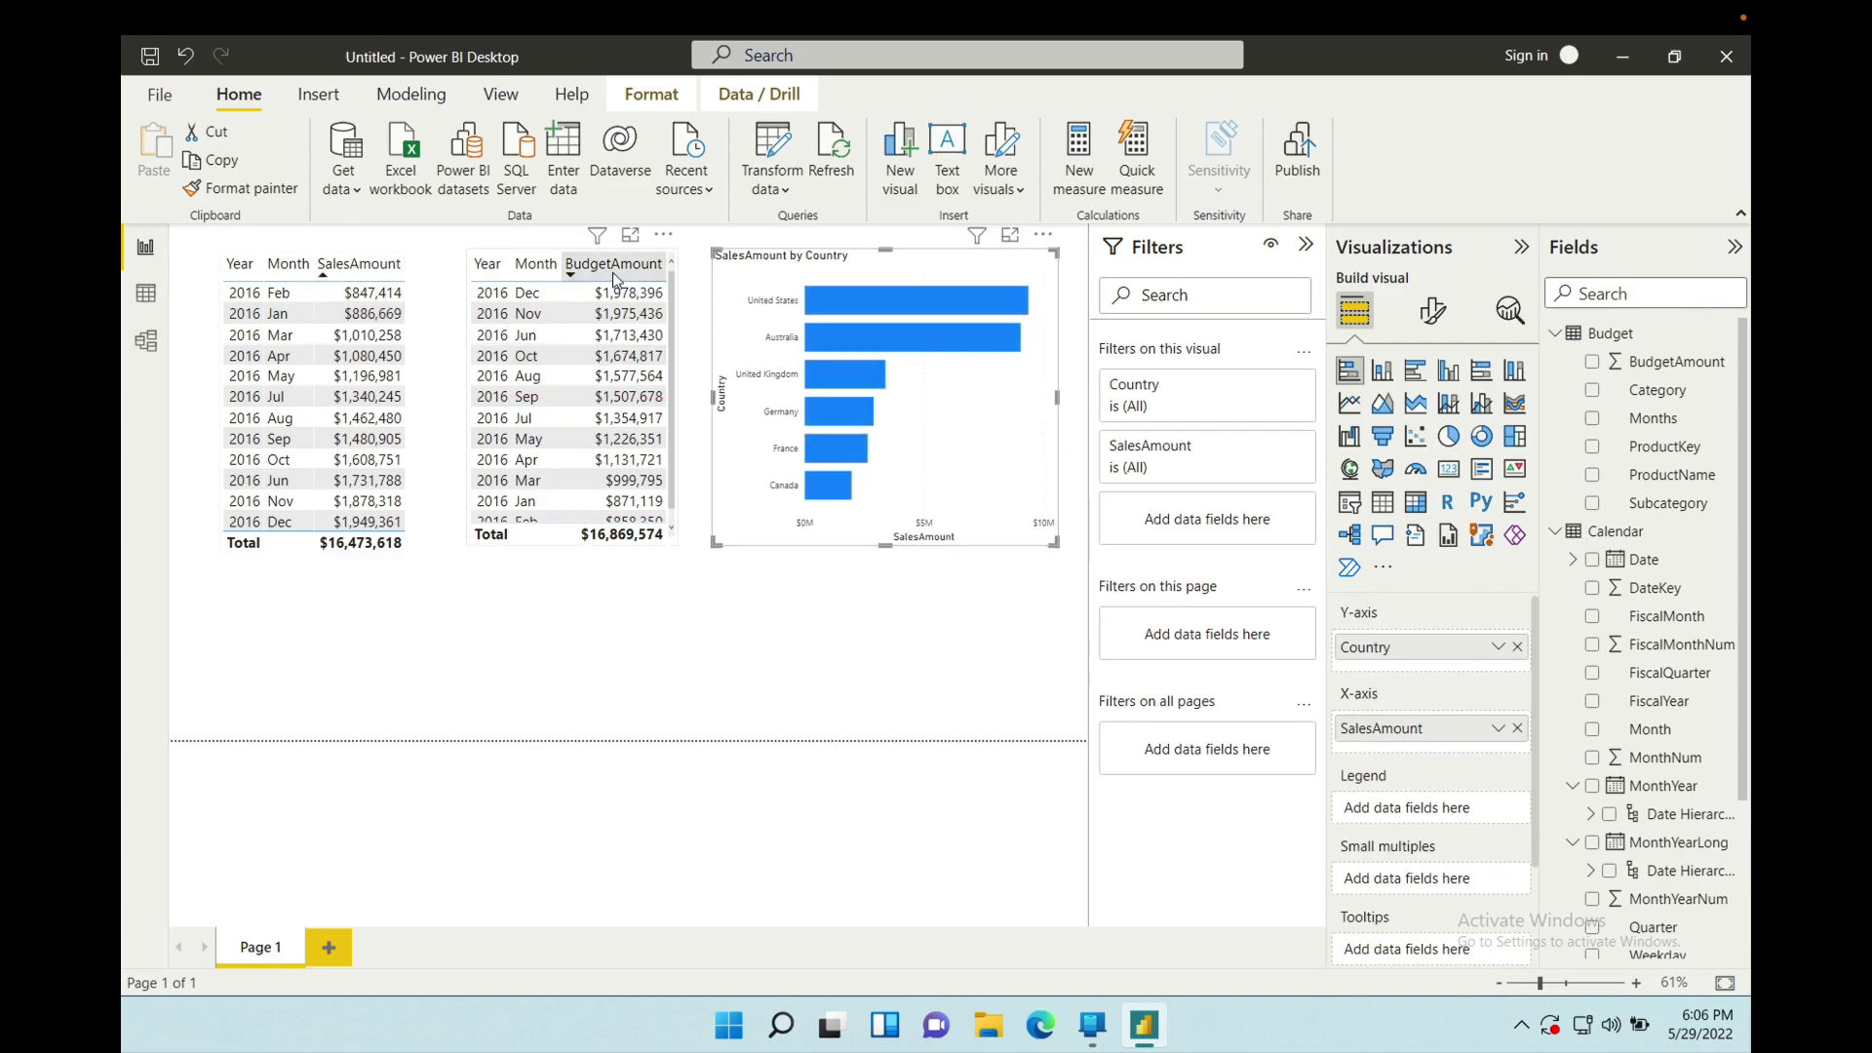
- Sort the budget table and the sales table by Month in calendar order
left_click(536, 277)
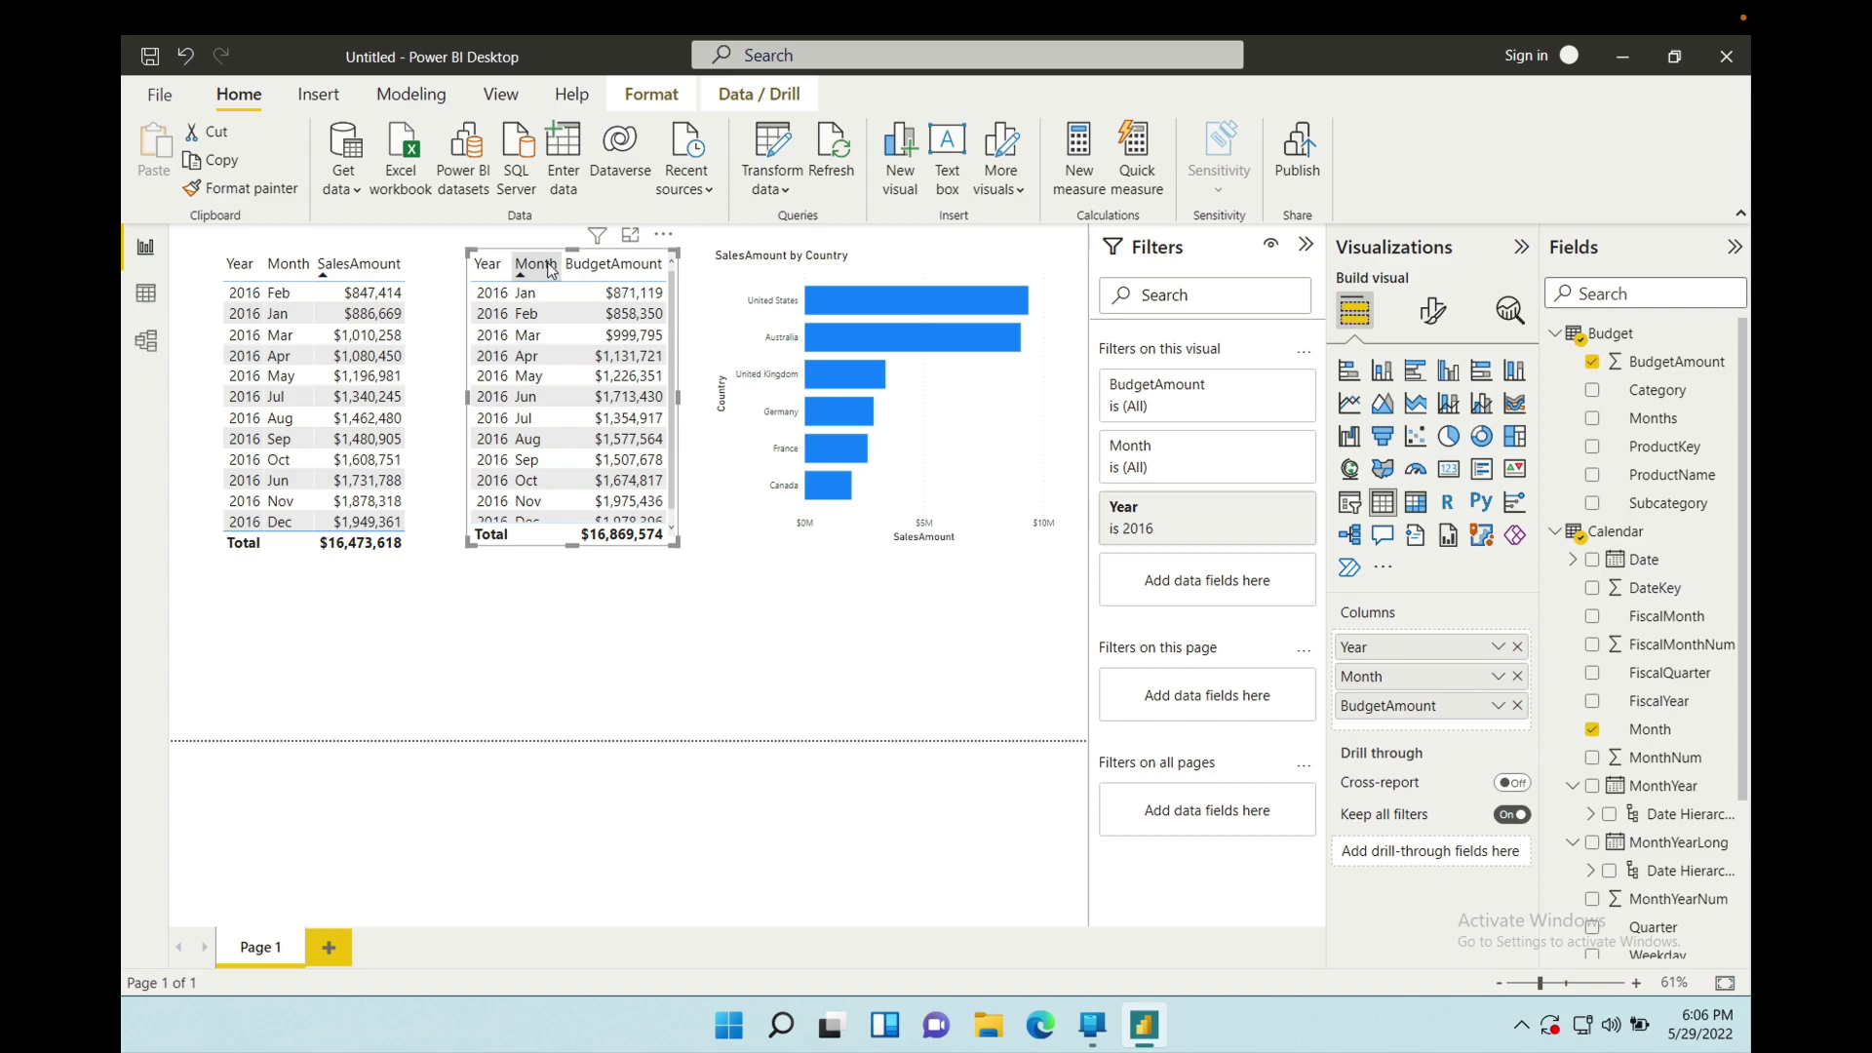
left_click(546, 275)
left_click(524, 273)
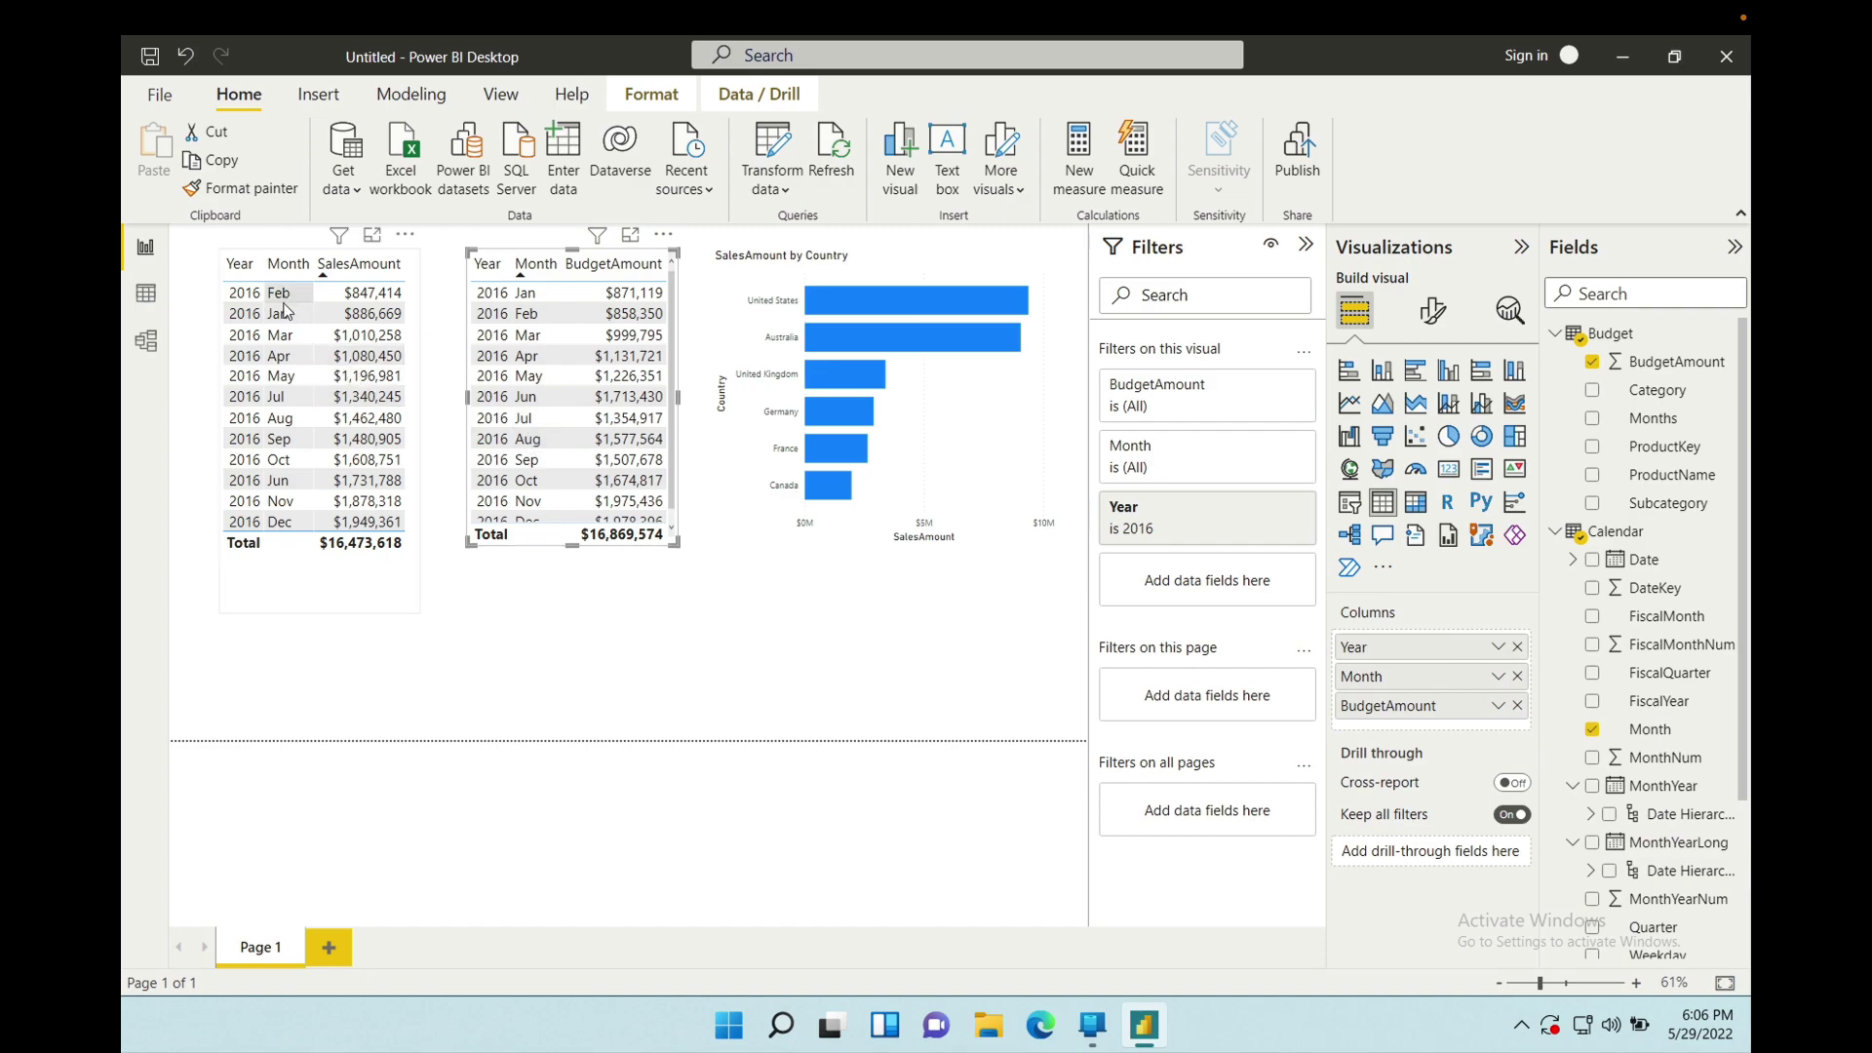
left_click(274, 275)
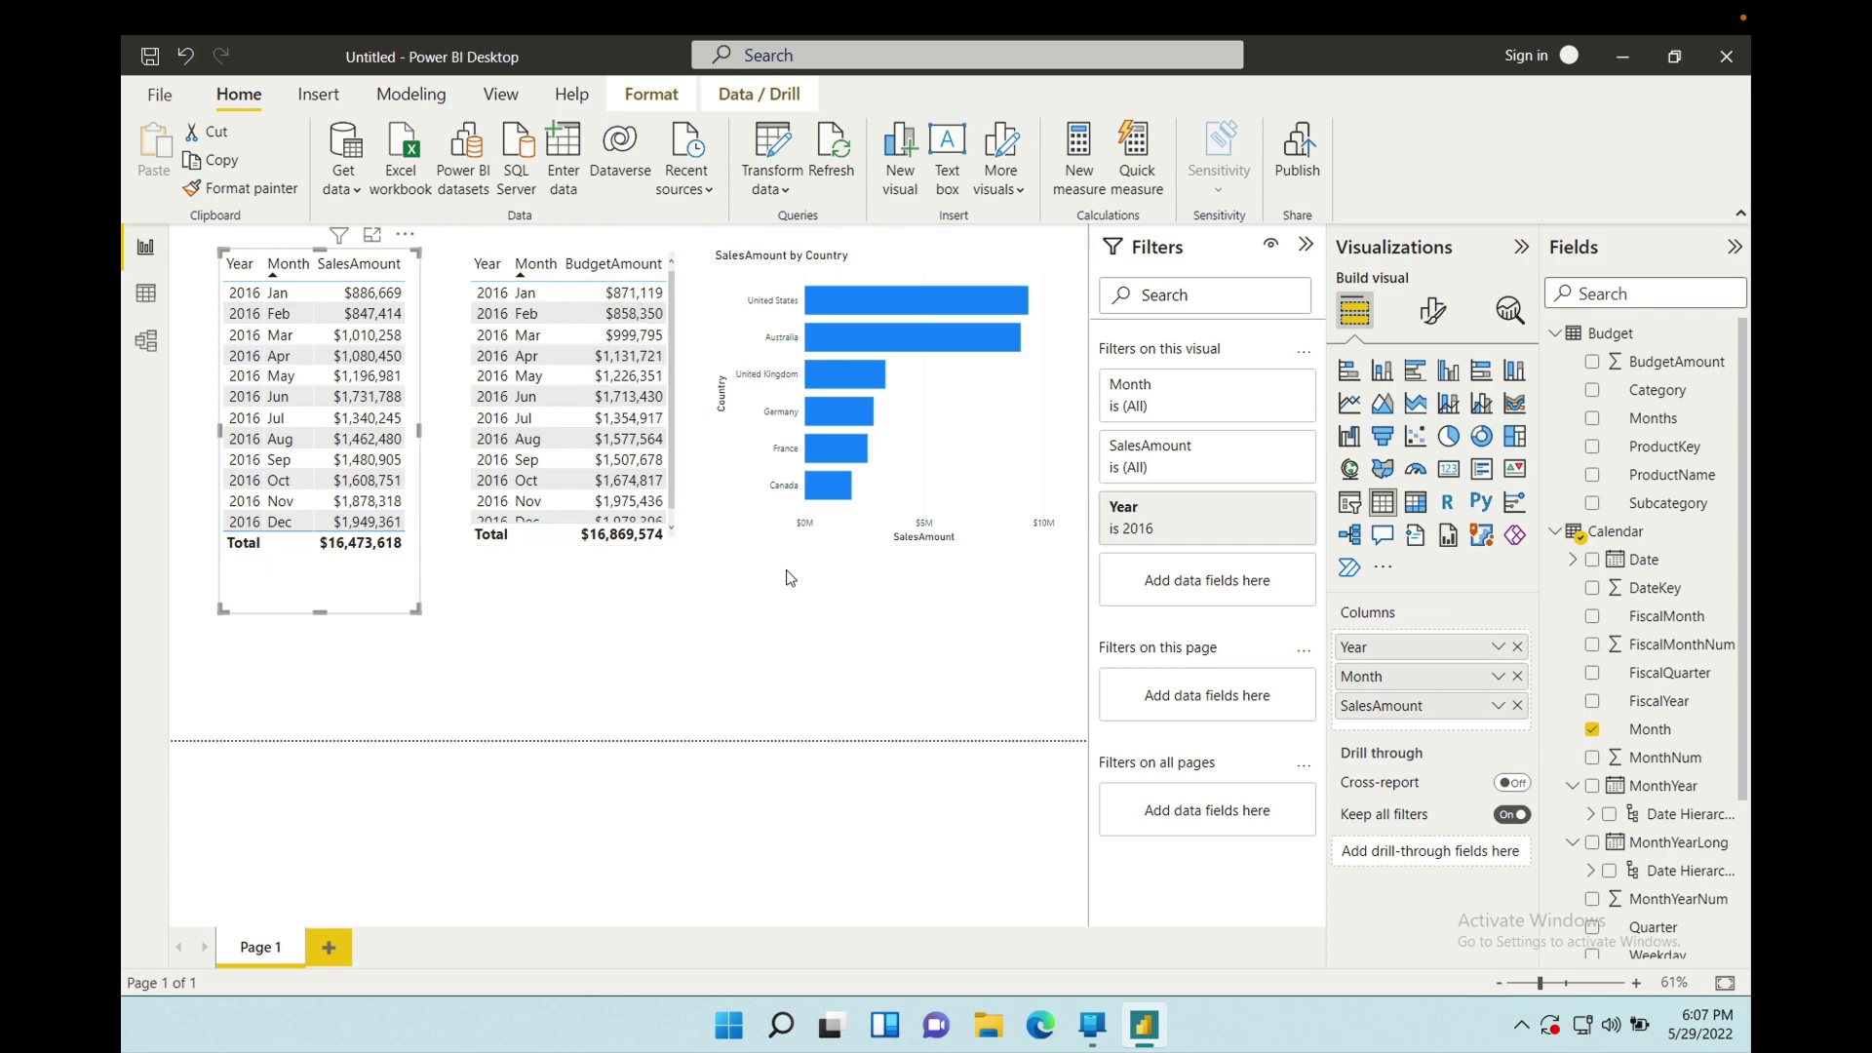
- Sort the budget table by BudgetAmount descending and add the Sales table's SalesAmount field as its last column
left_click(570, 262)
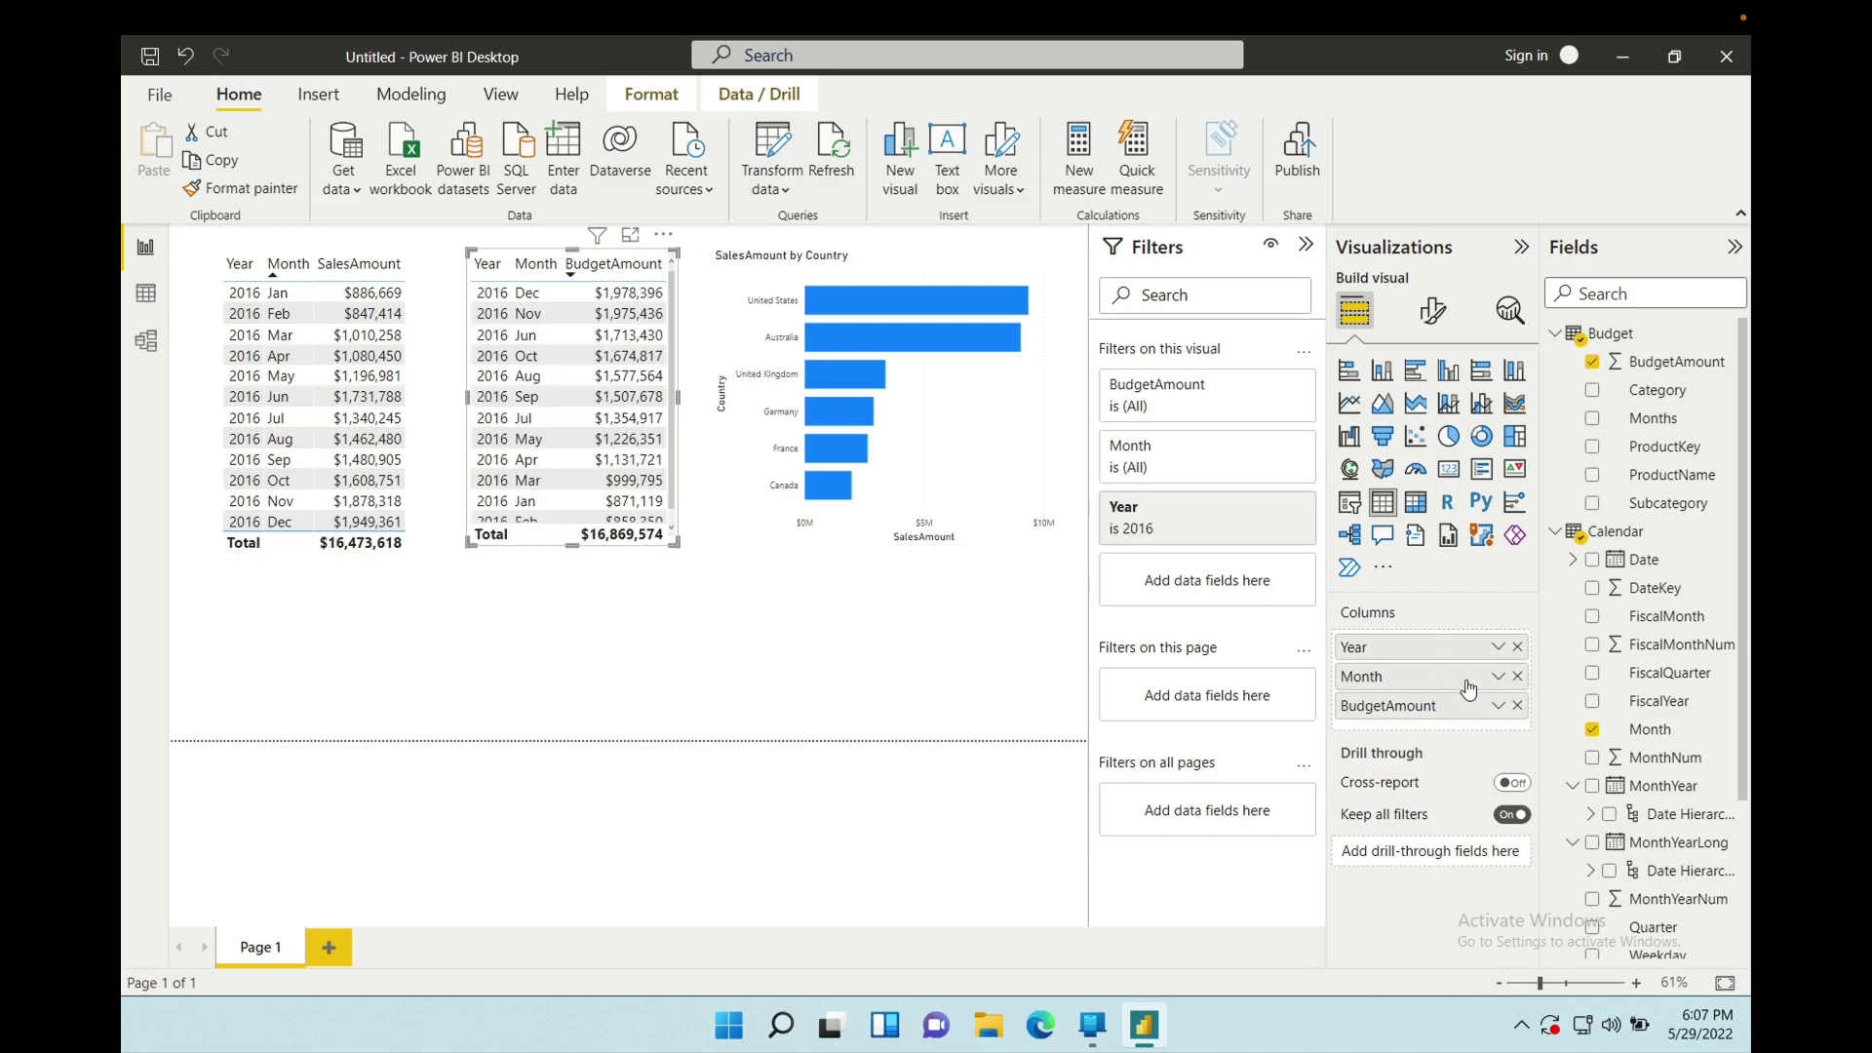
left_click(1556, 532)
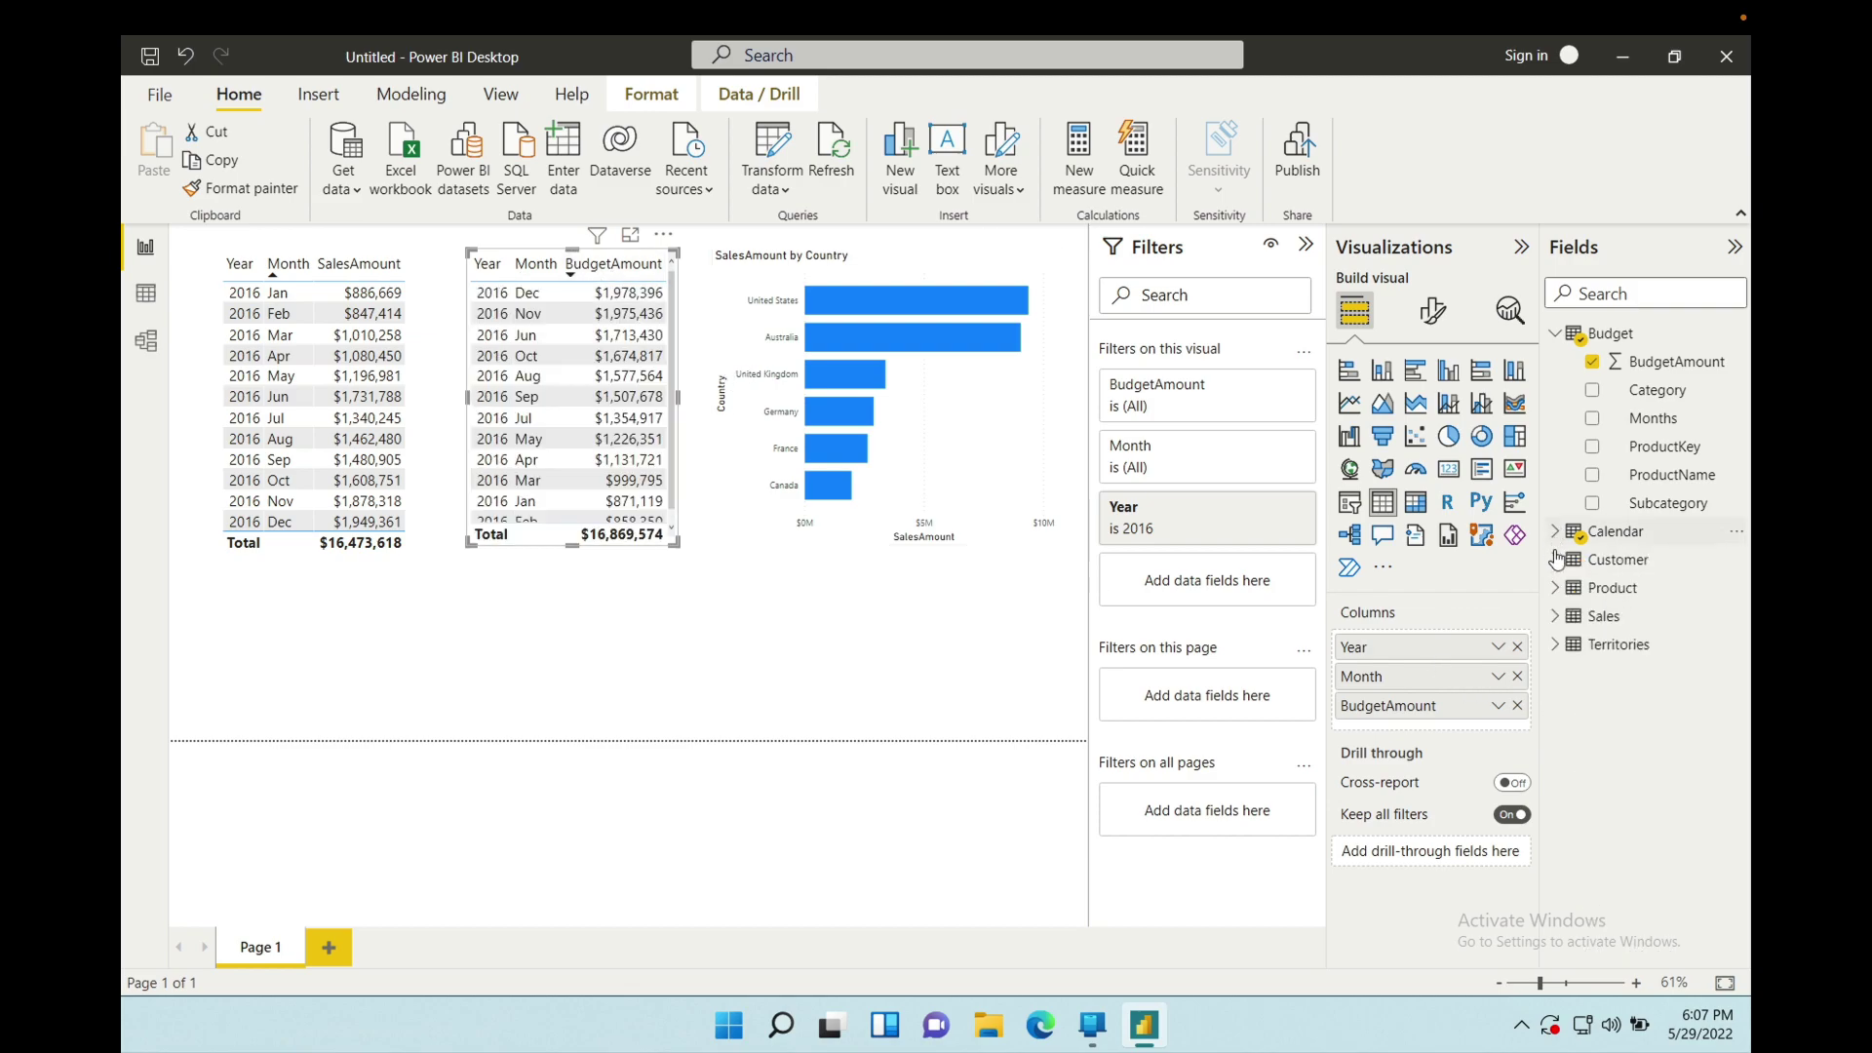
left_click(1557, 617)
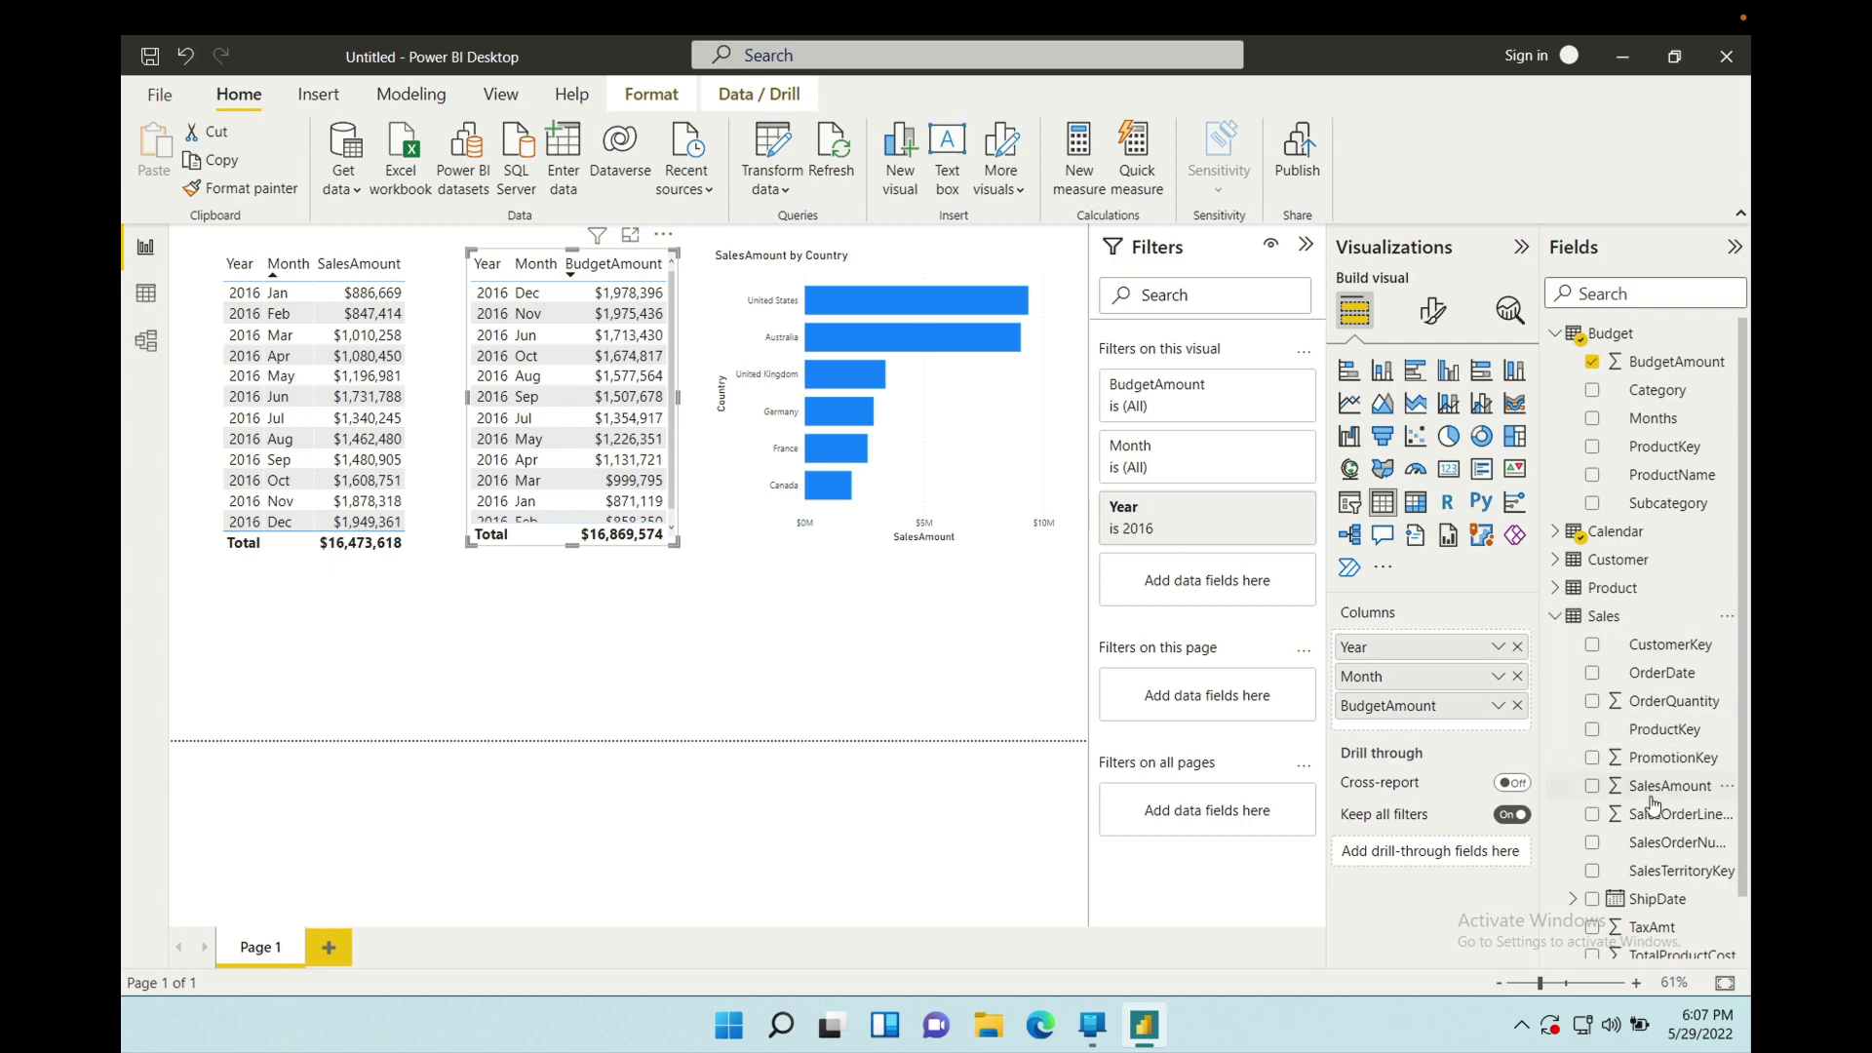
left_click_drag(1645, 786, 1453, 730)
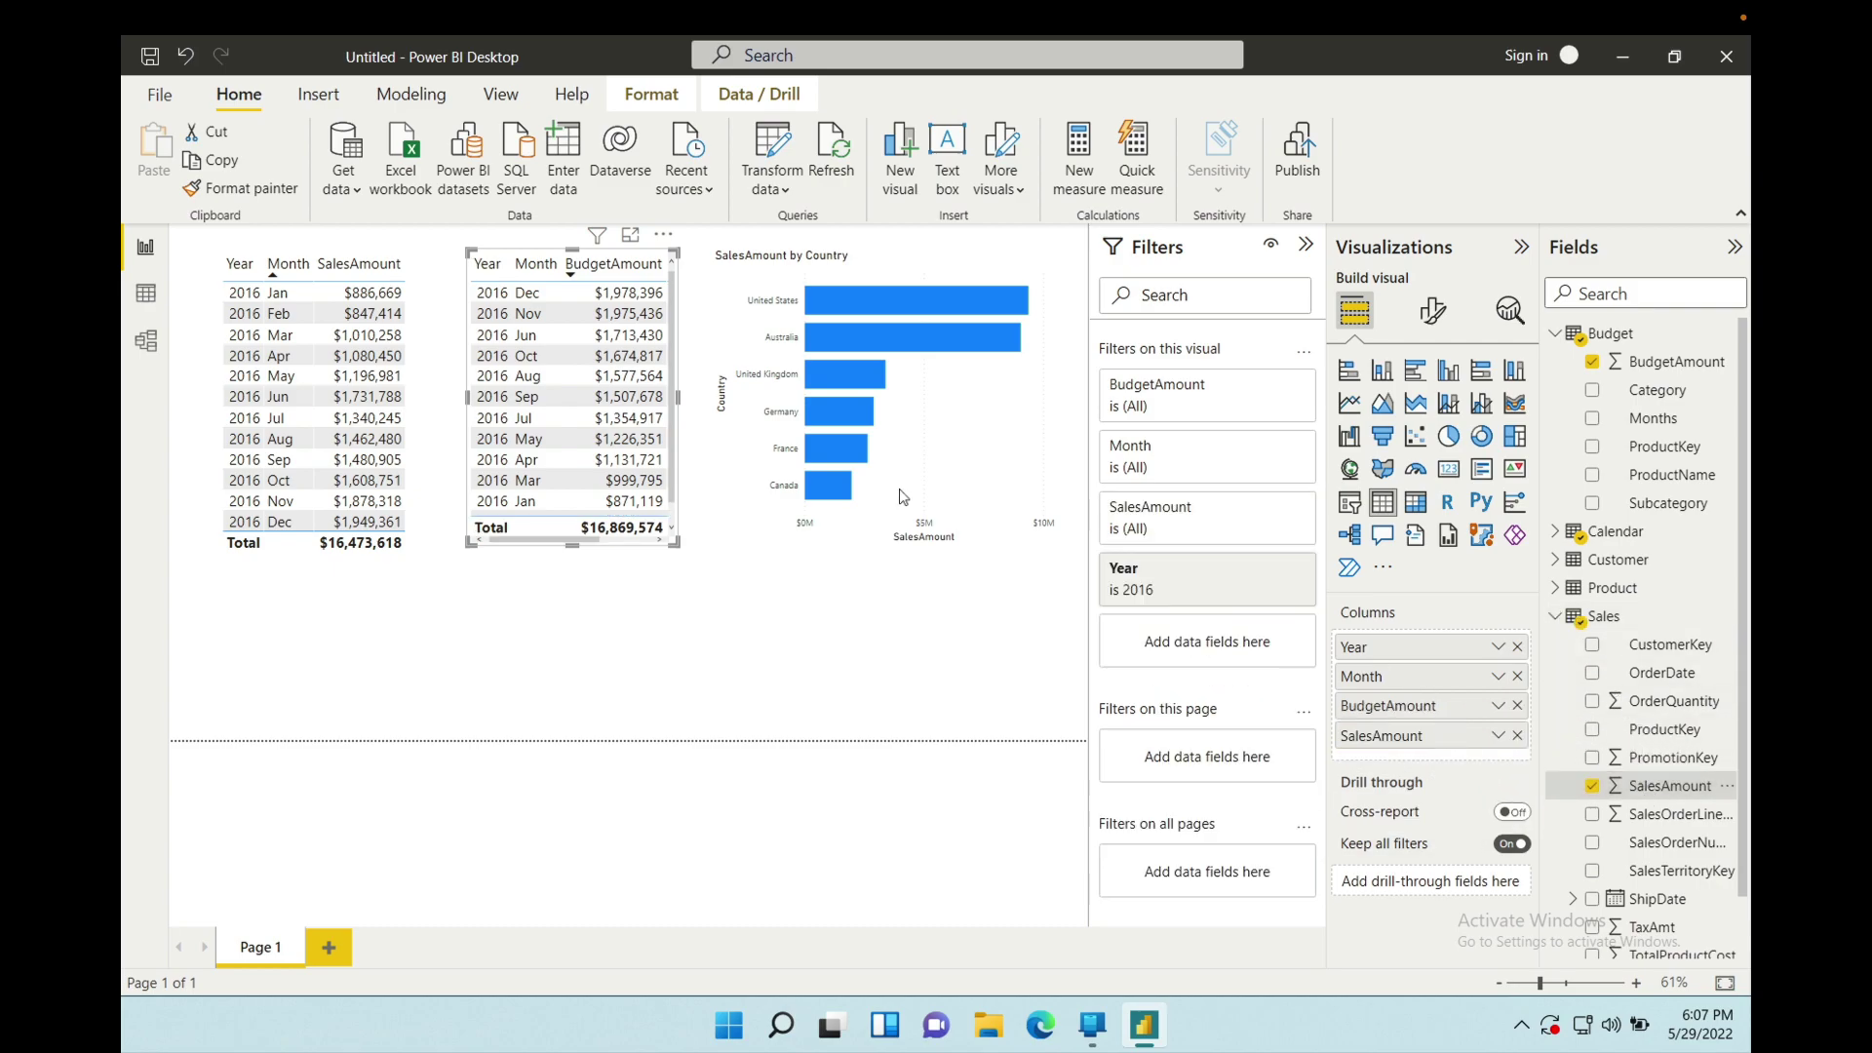
- Shrink the SalesAmount by Country chart and move it to the report page's lower-left corner
left_click(839, 373)
left_click_drag(841, 447, 726, 638)
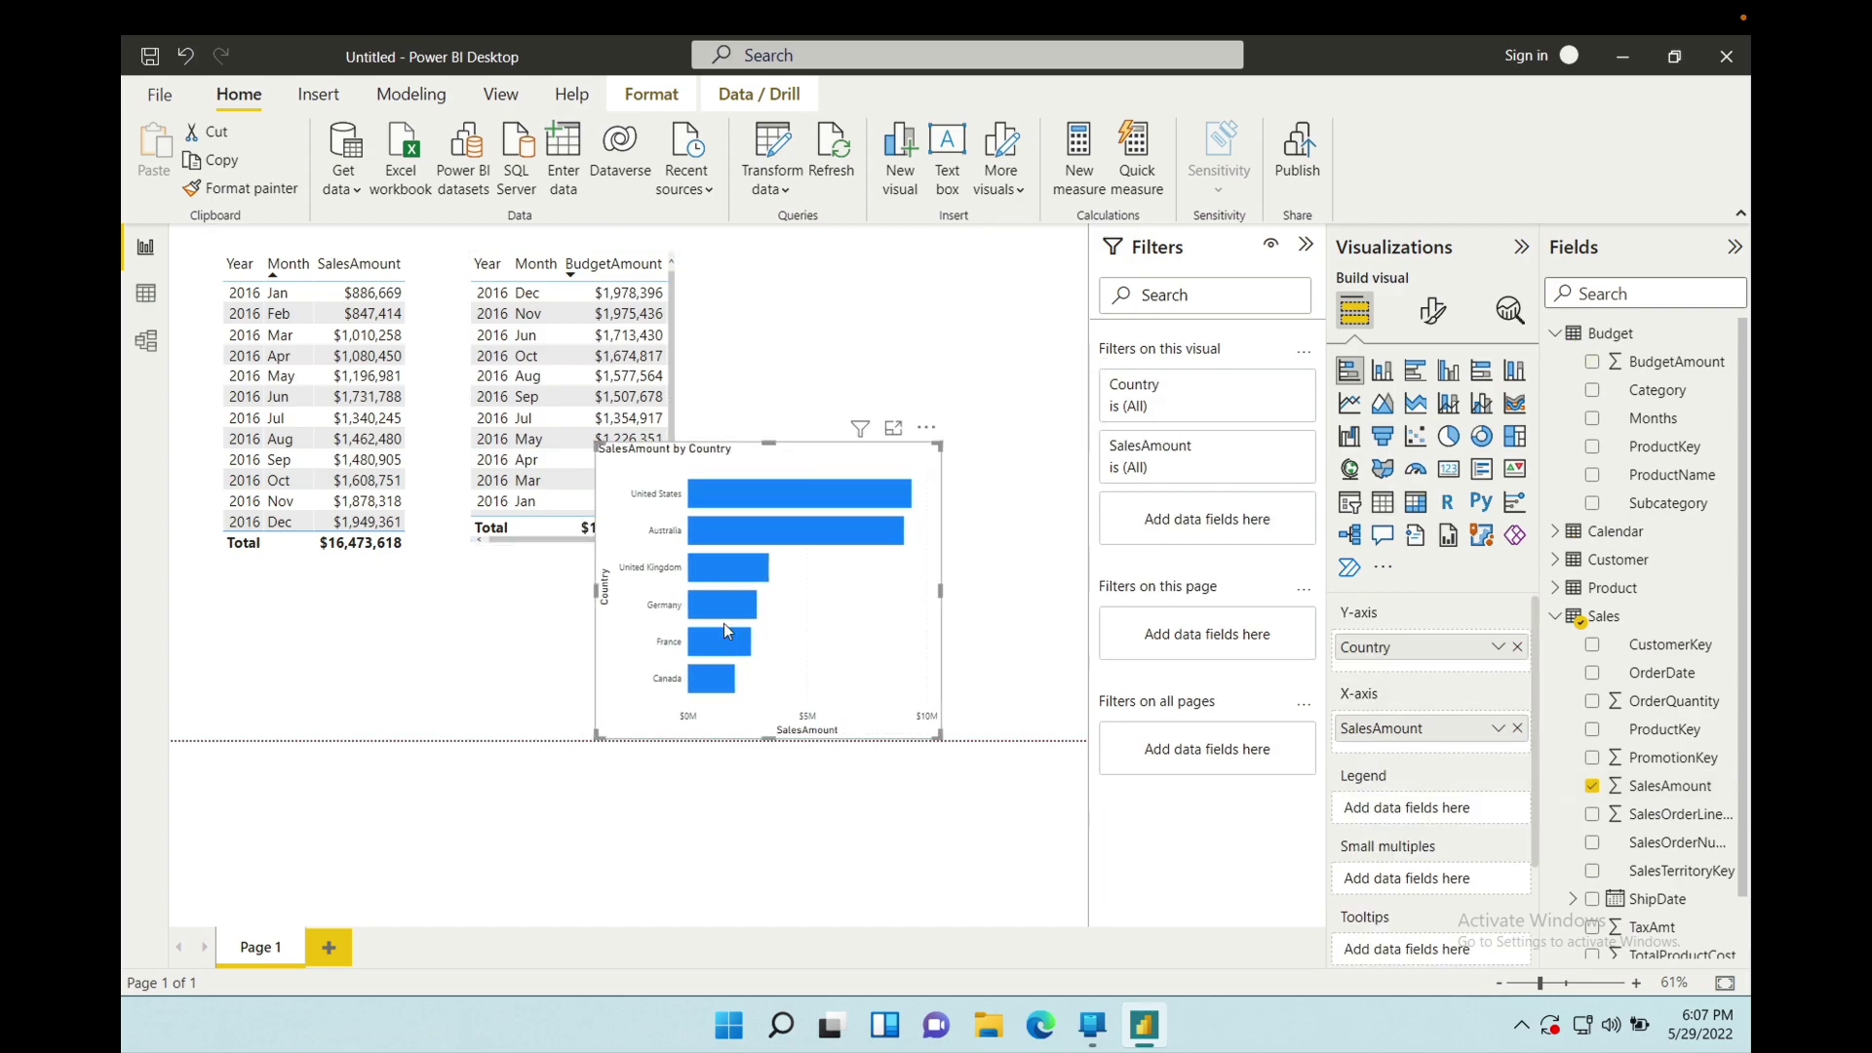
left_click_drag(777, 547, 479, 708)
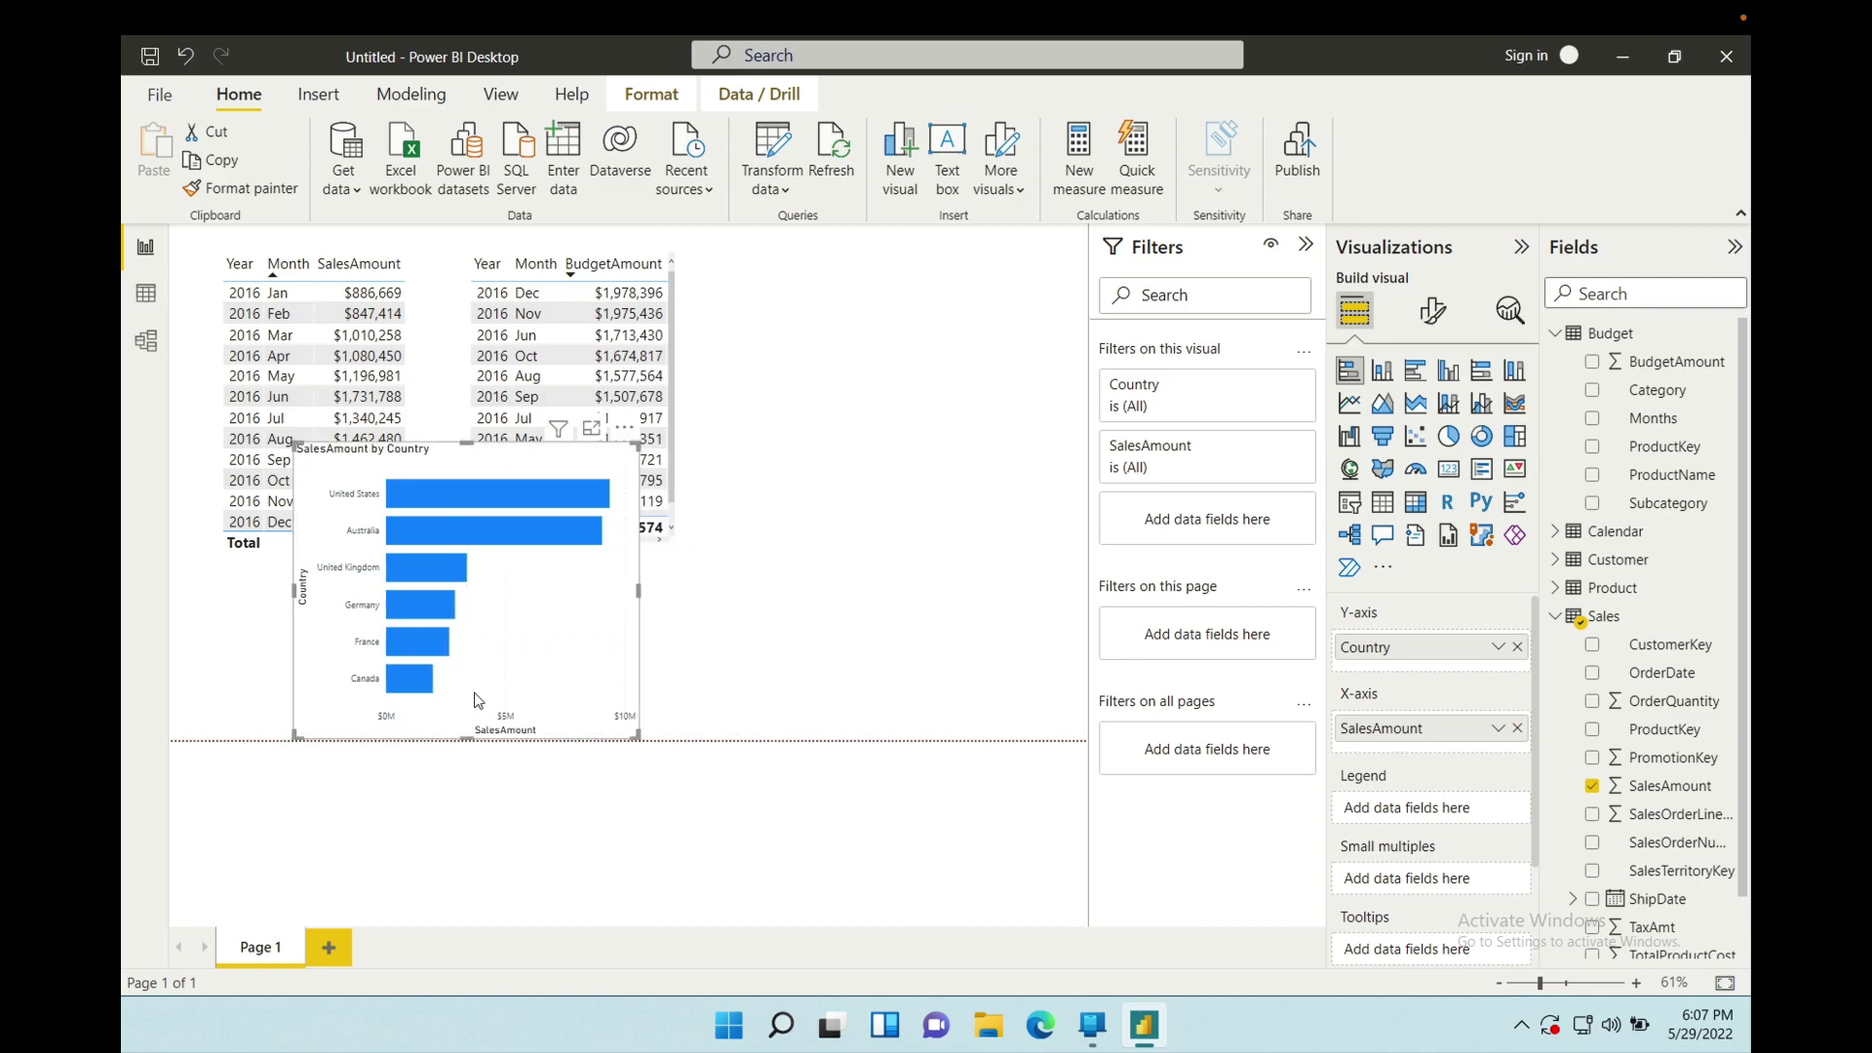
left_click_drag(634, 446, 419, 524)
left_click_drag(334, 636, 210, 636)
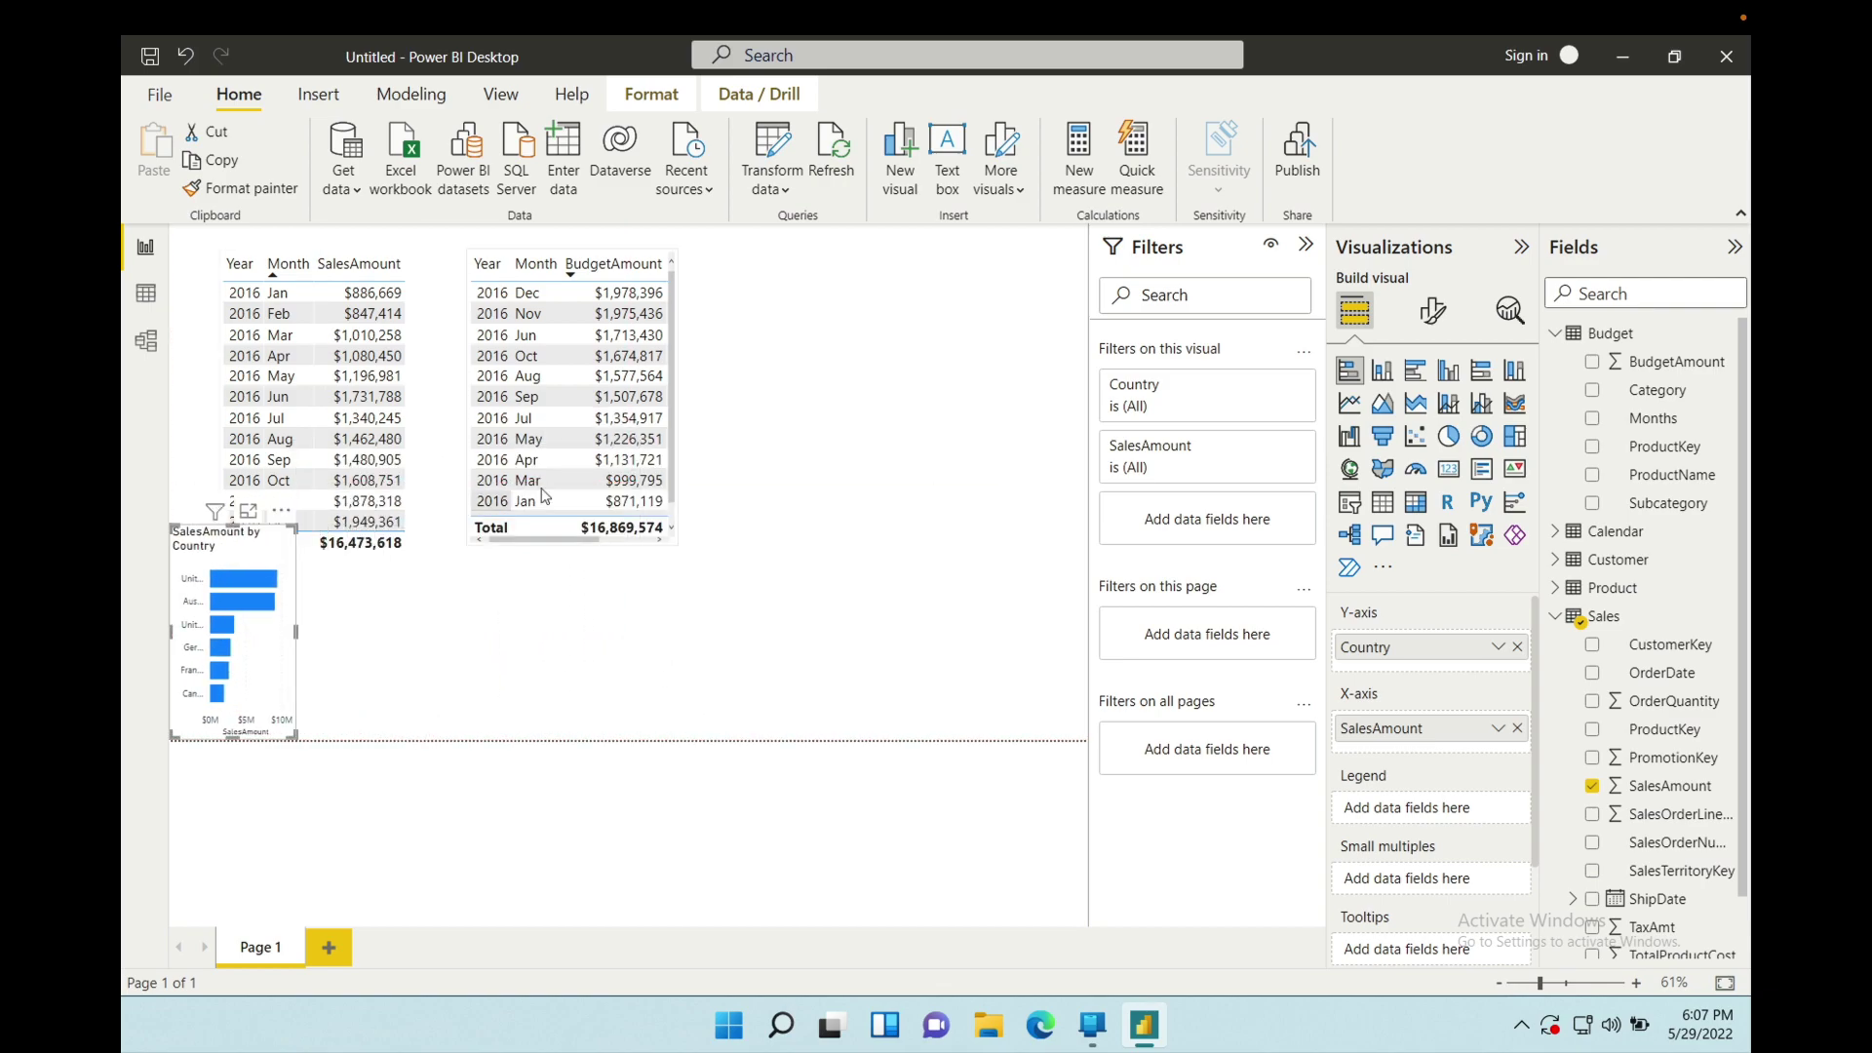
- Widen the budget table visual until its SalesAmount column fits completely, and clear the September row selection
left_click(639, 395)
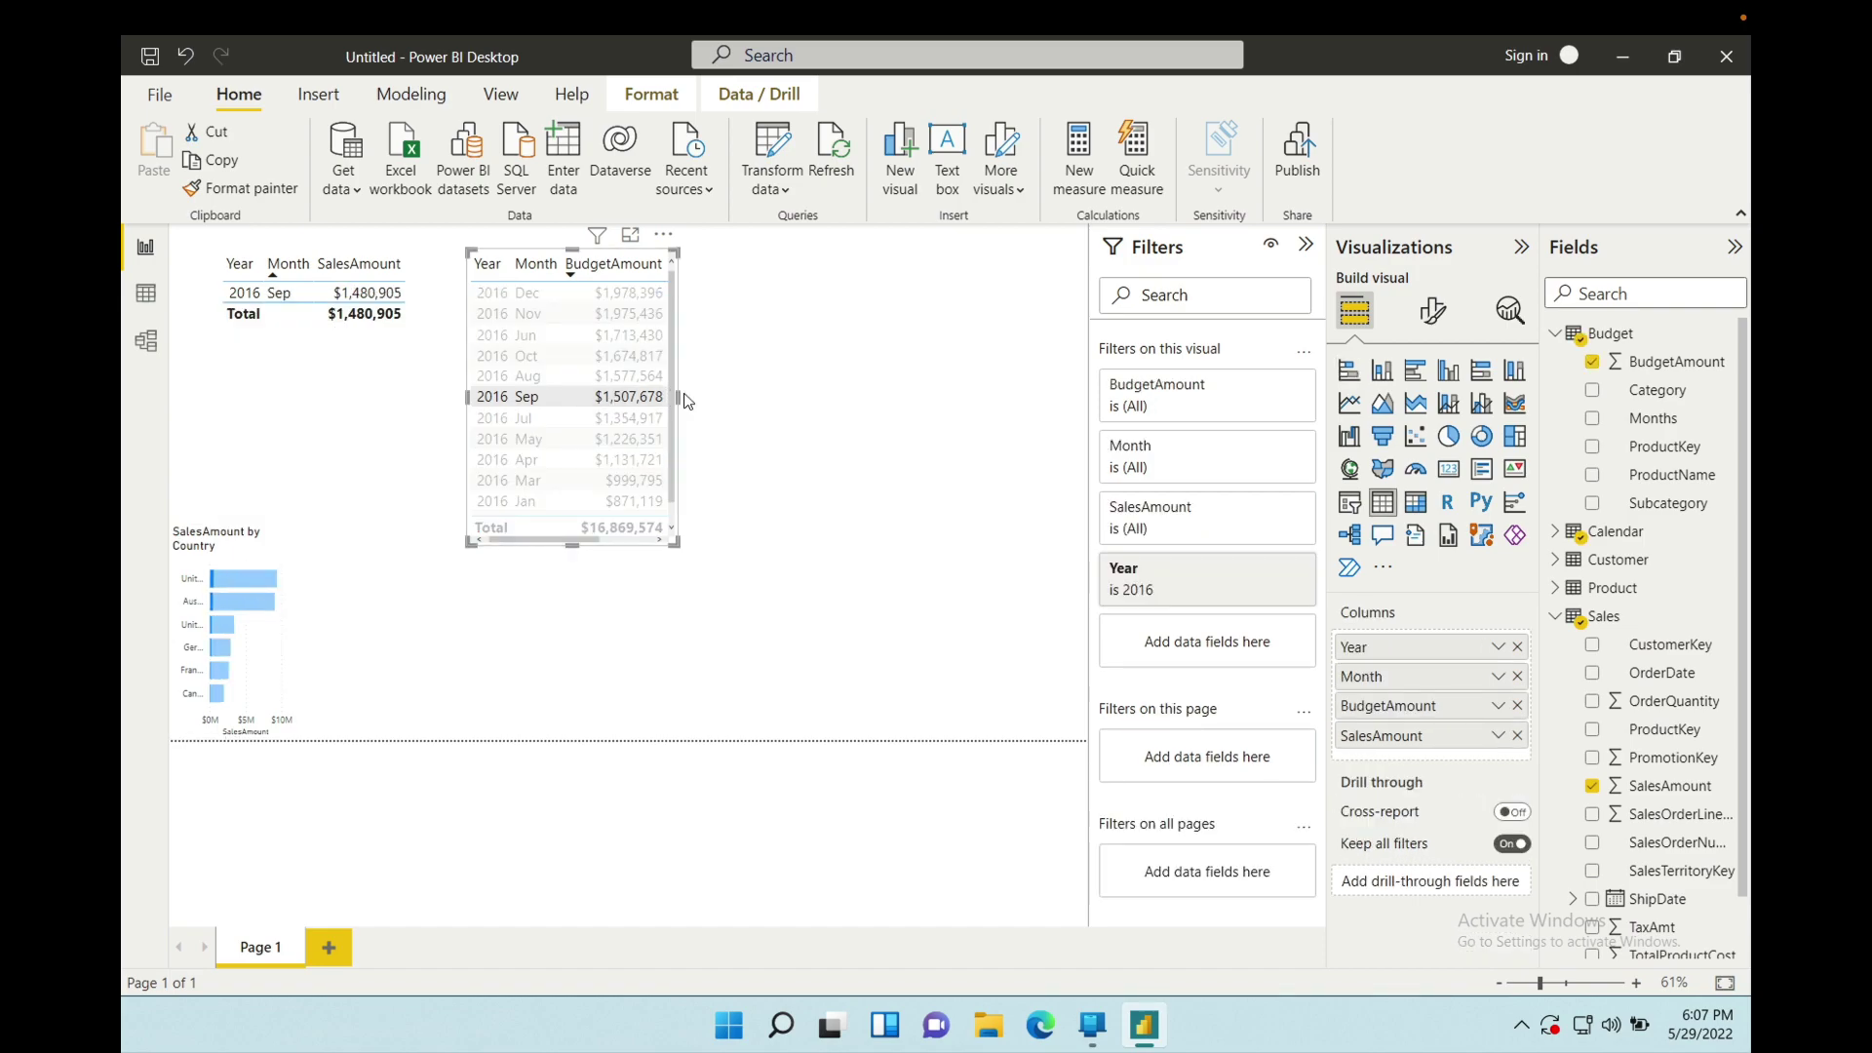
left_click_drag(680, 393, 752, 395)
left_click(856, 390)
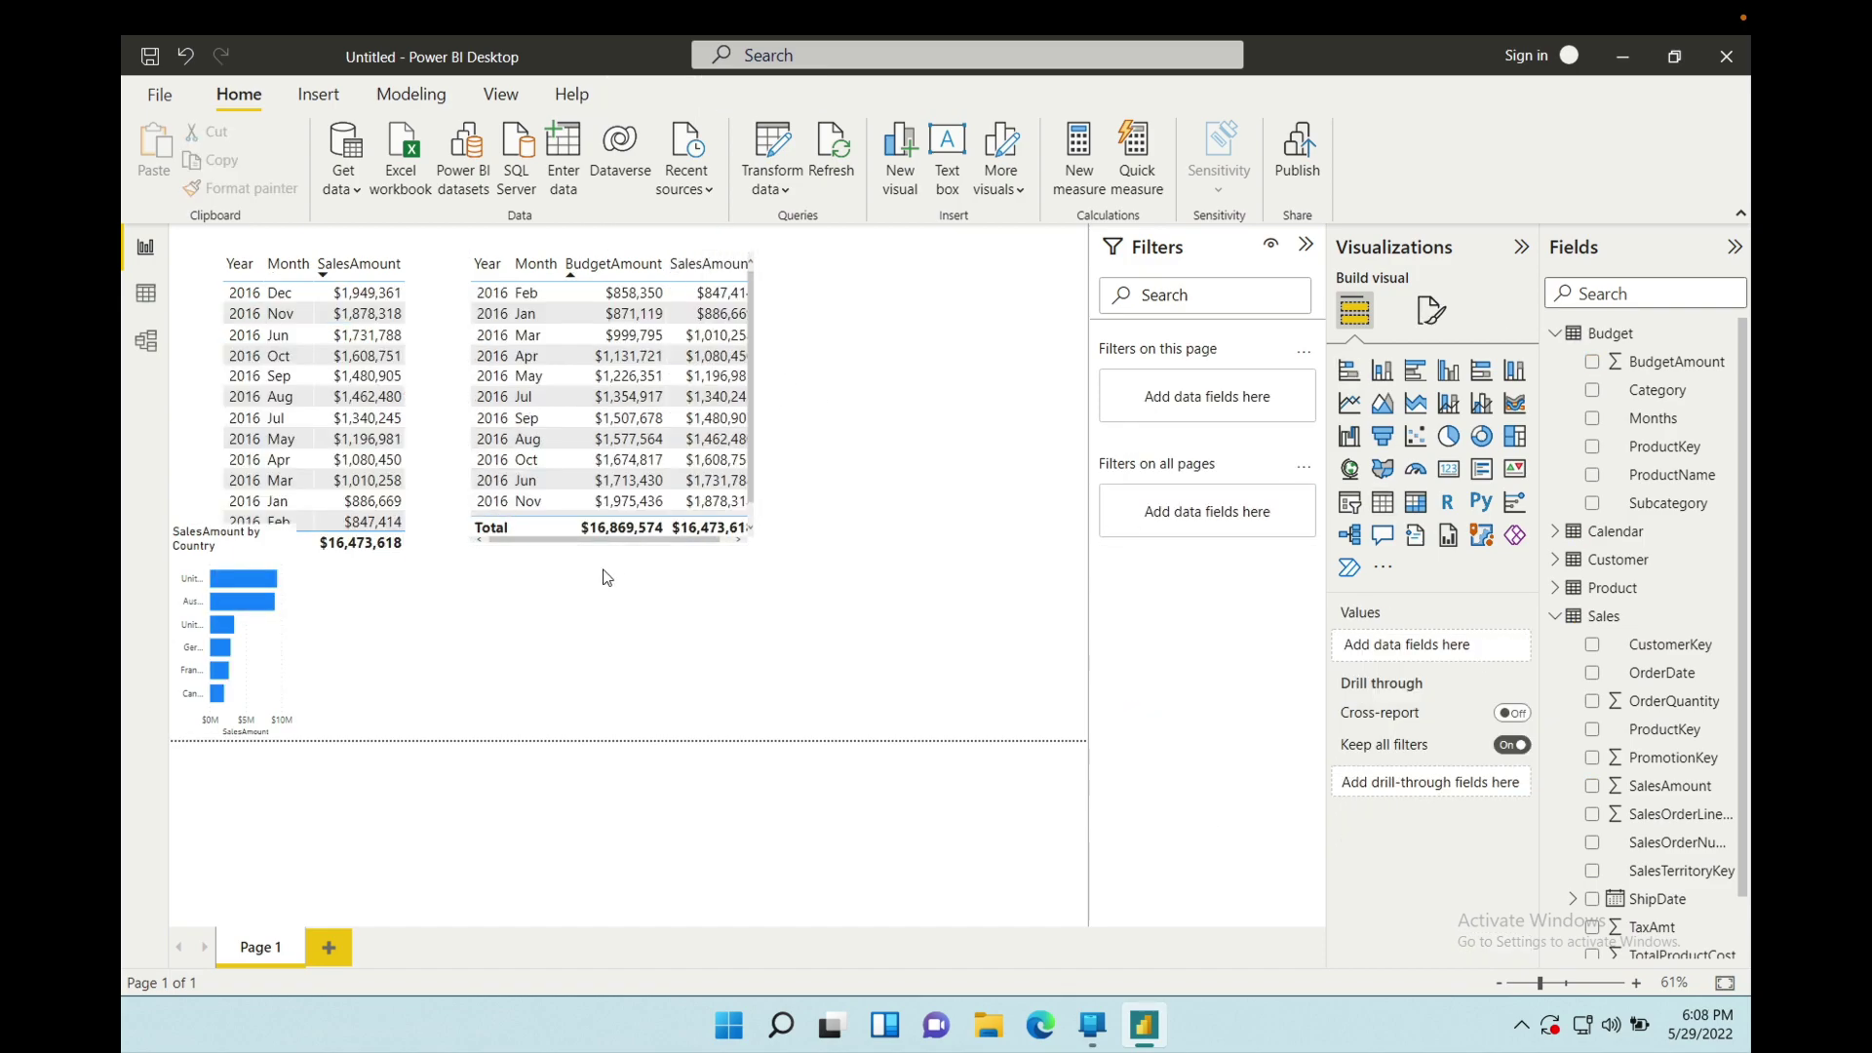
left_click(751, 403)
mouse_move(755, 395)
left_mouse_down()
mouse_move(820, 396)
mouse_move(770, 400)
left_mouse_up()
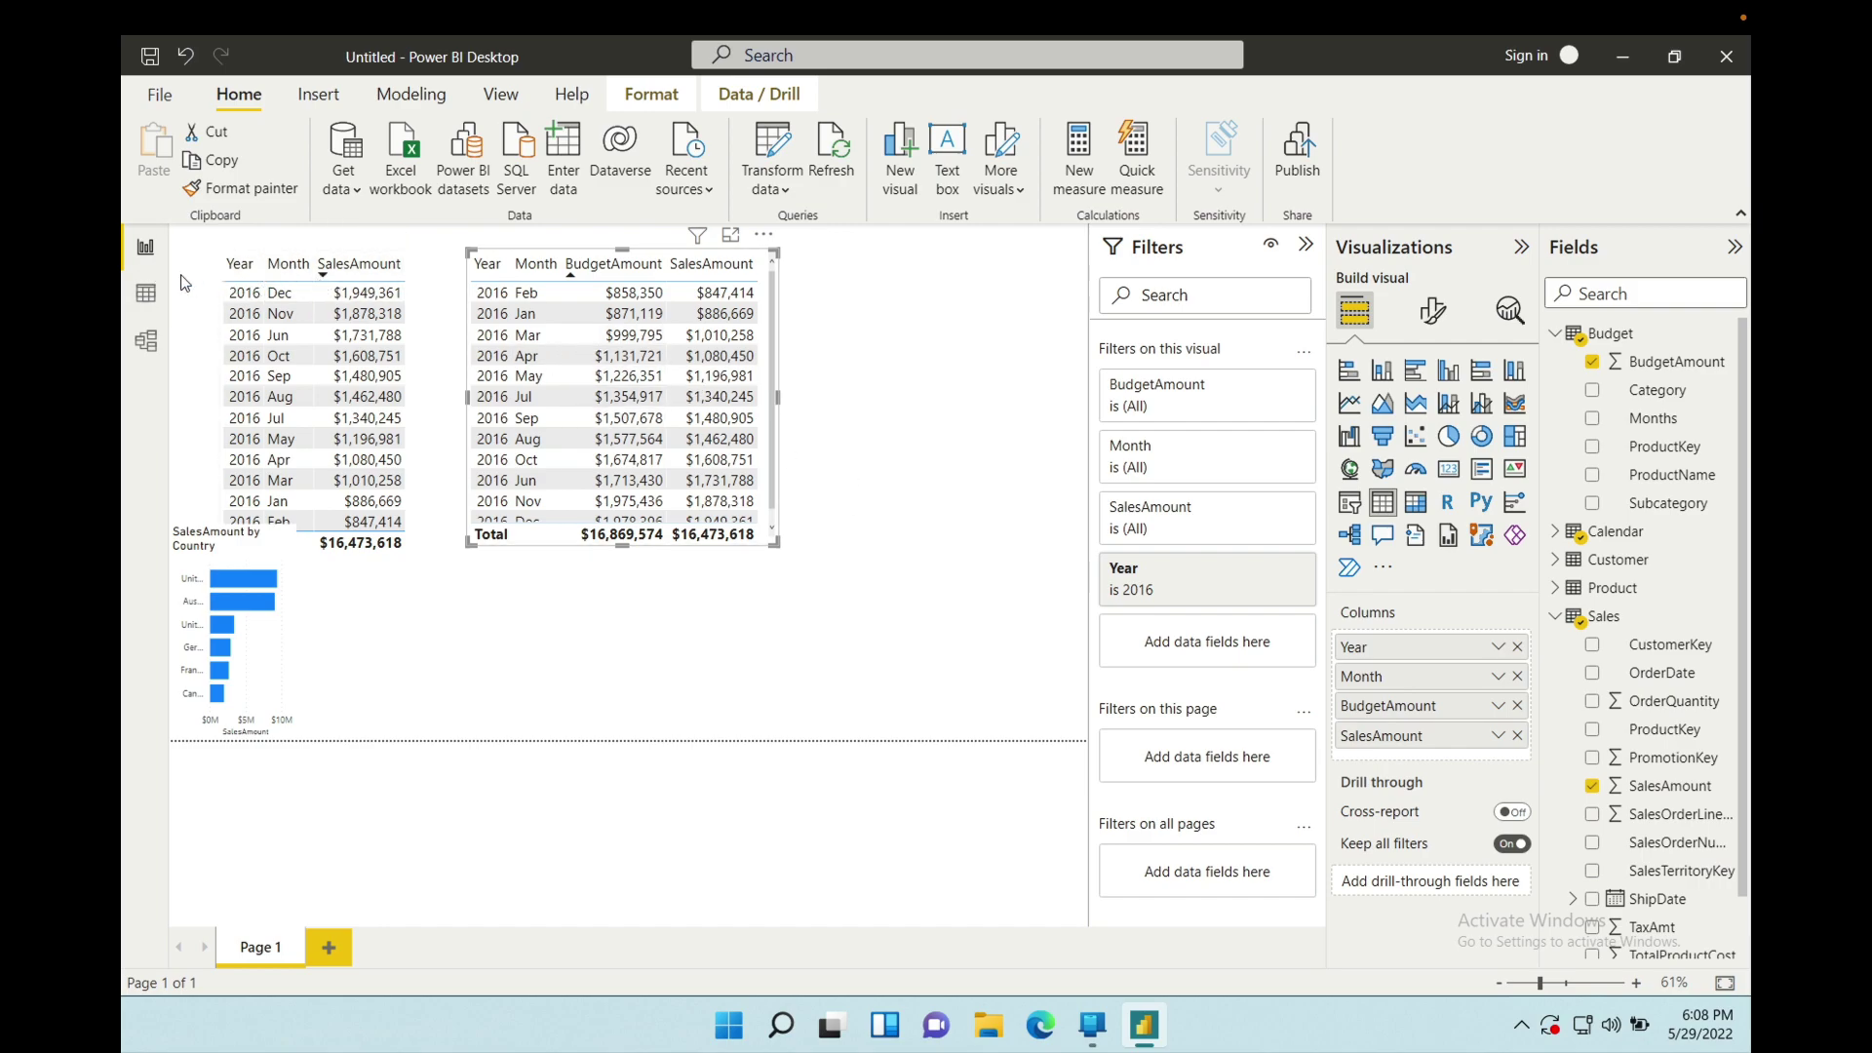
- Examine in the data model how the Sales and Budget tables relate to the Customer, Product, Territories and Calendar tables, and return to the report
left_click(145, 340)
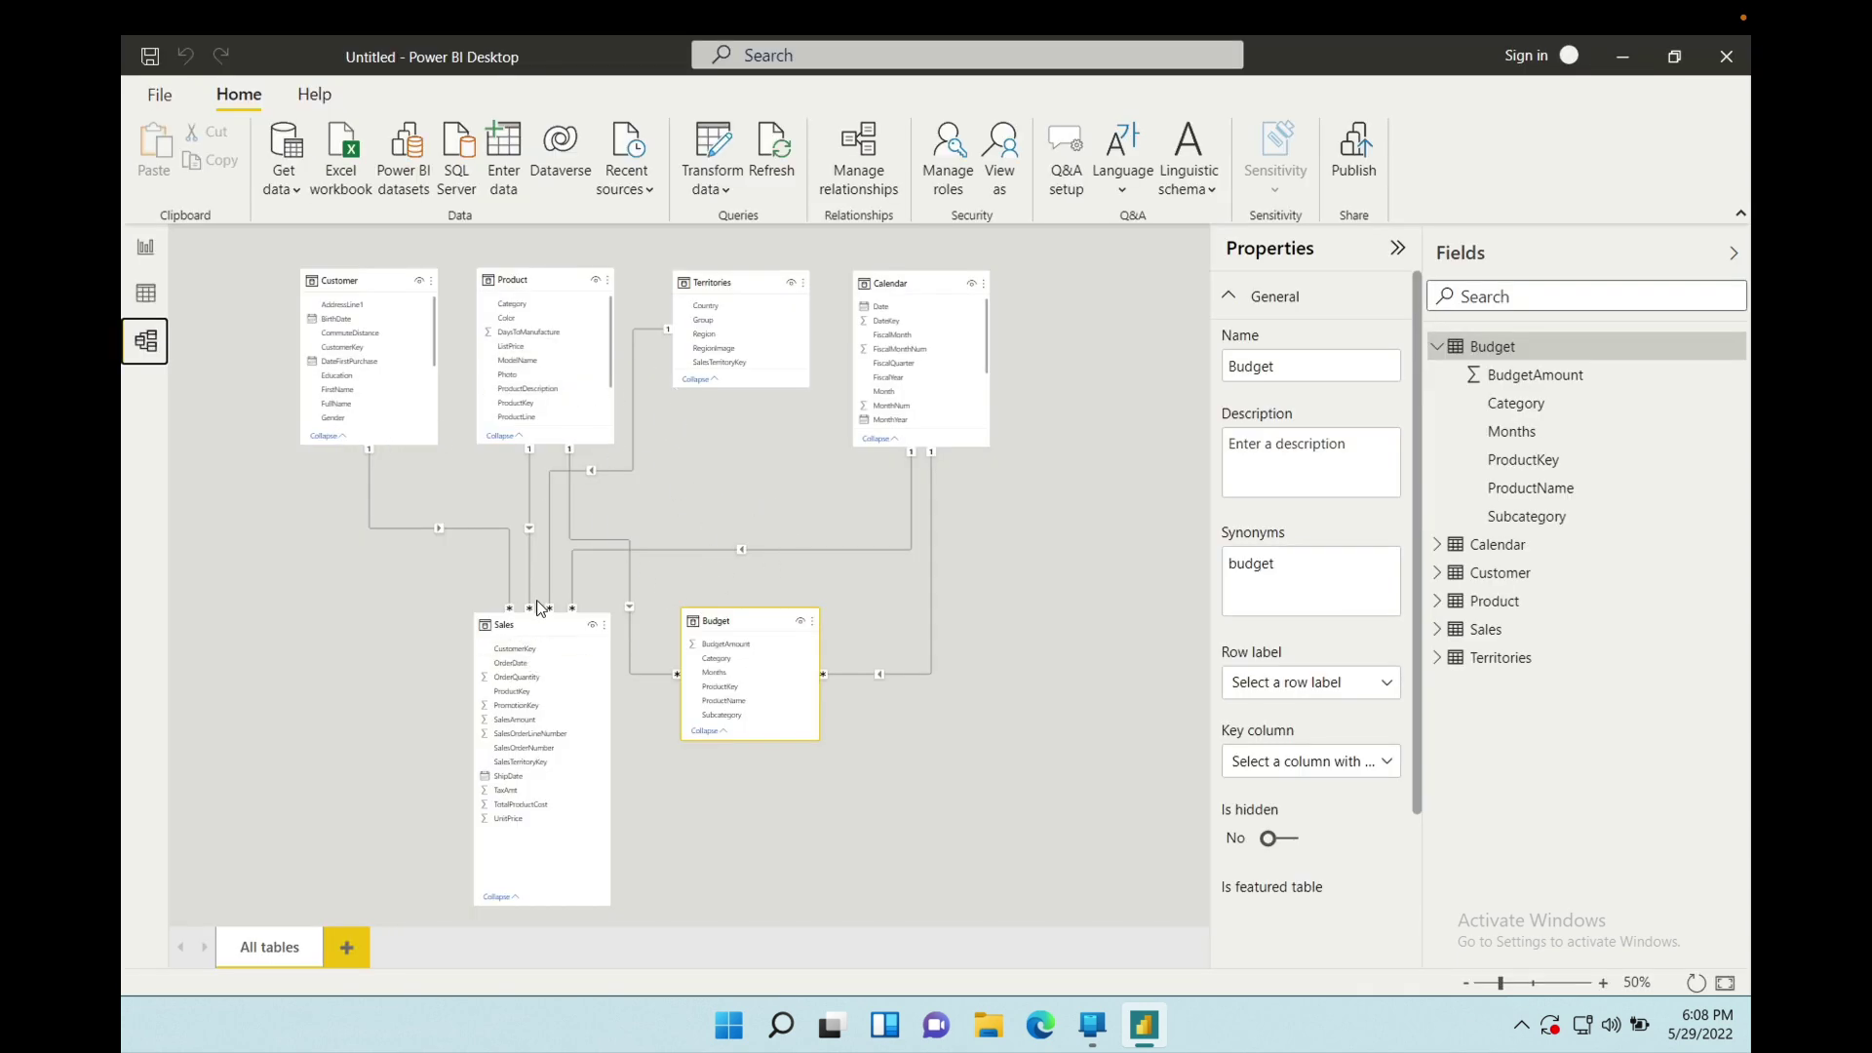
left_click(528, 625)
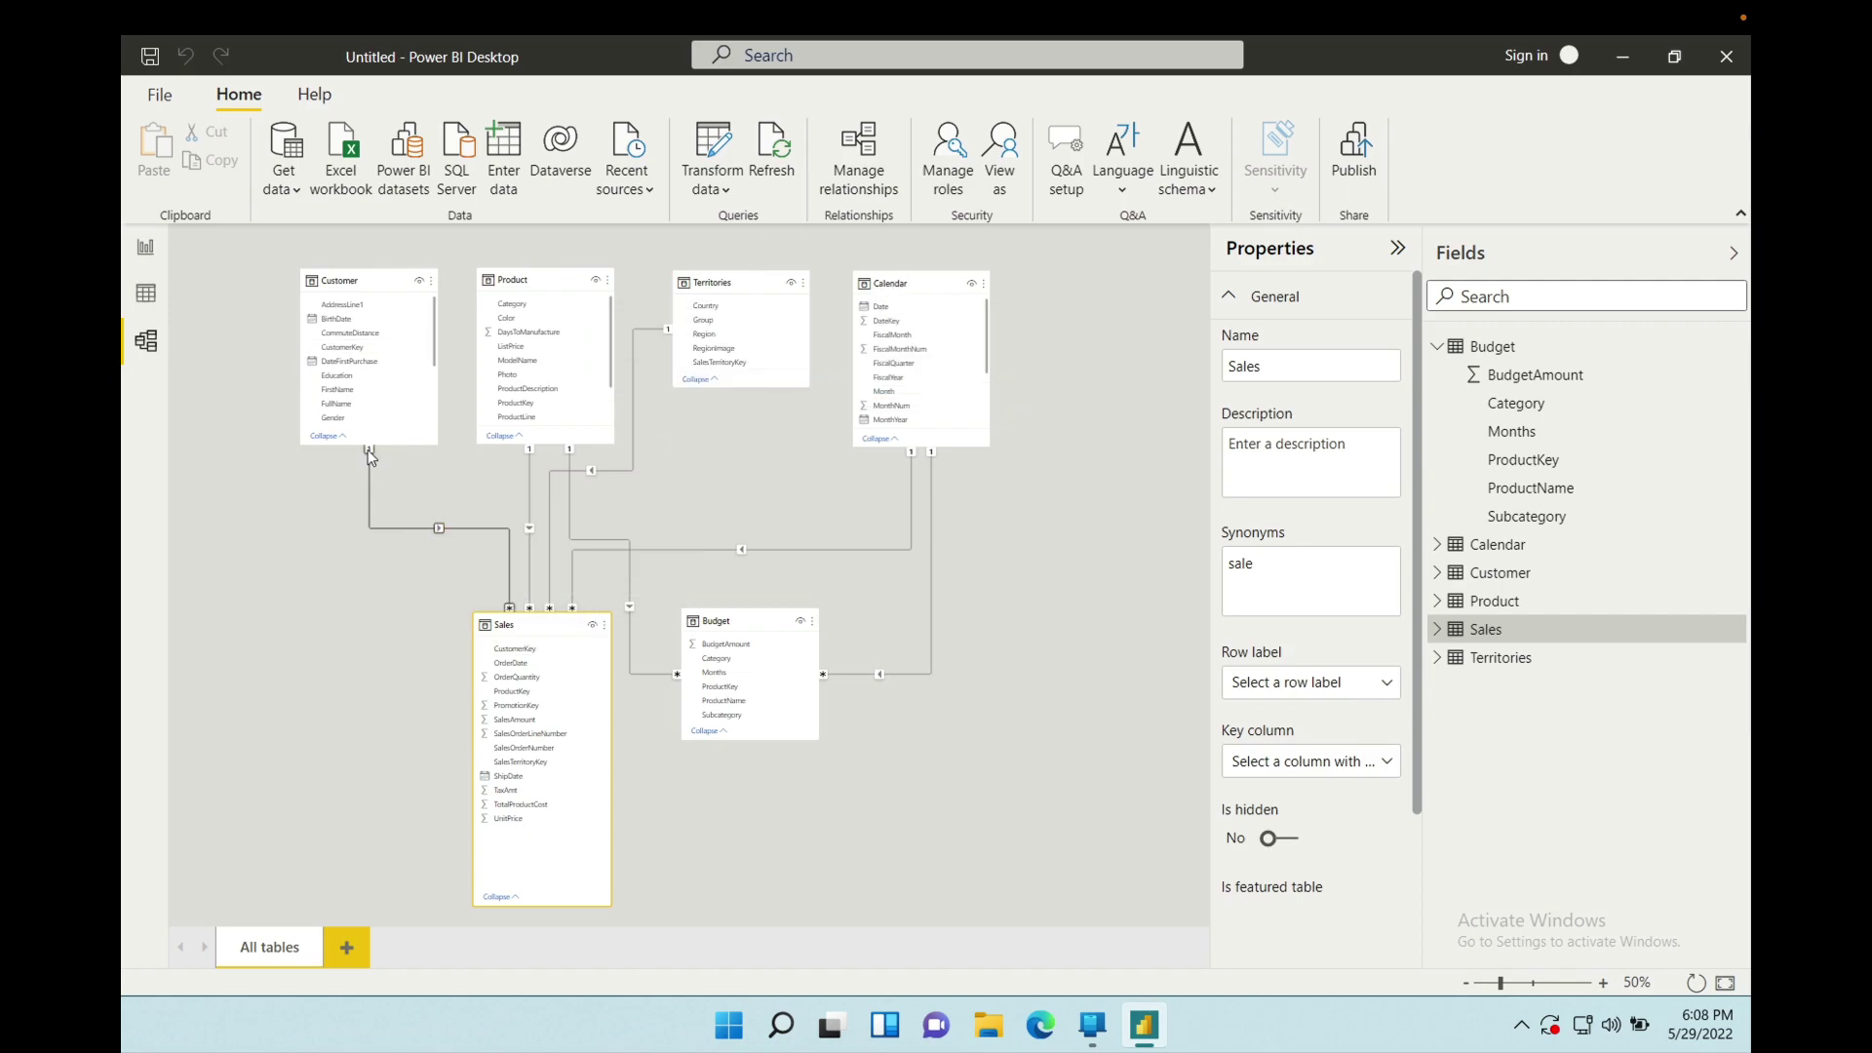
left_click(405, 529)
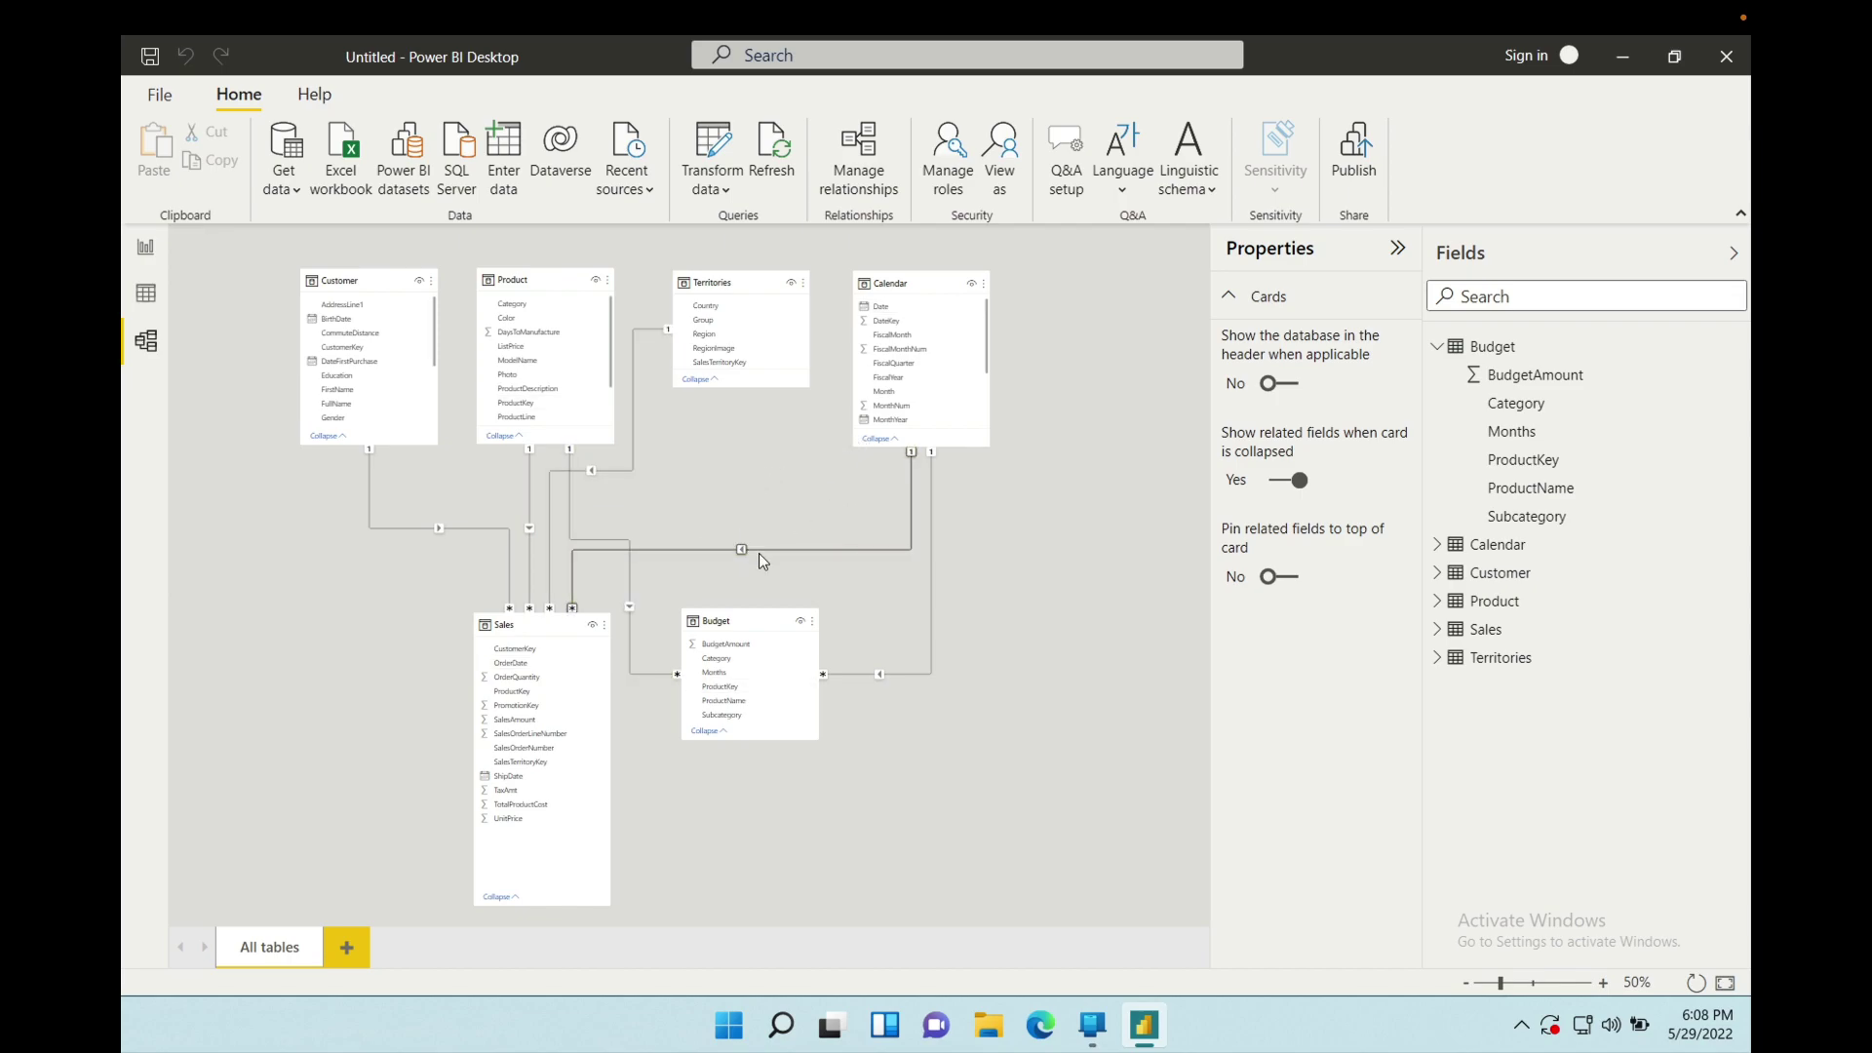
mouse_move(718, 629)
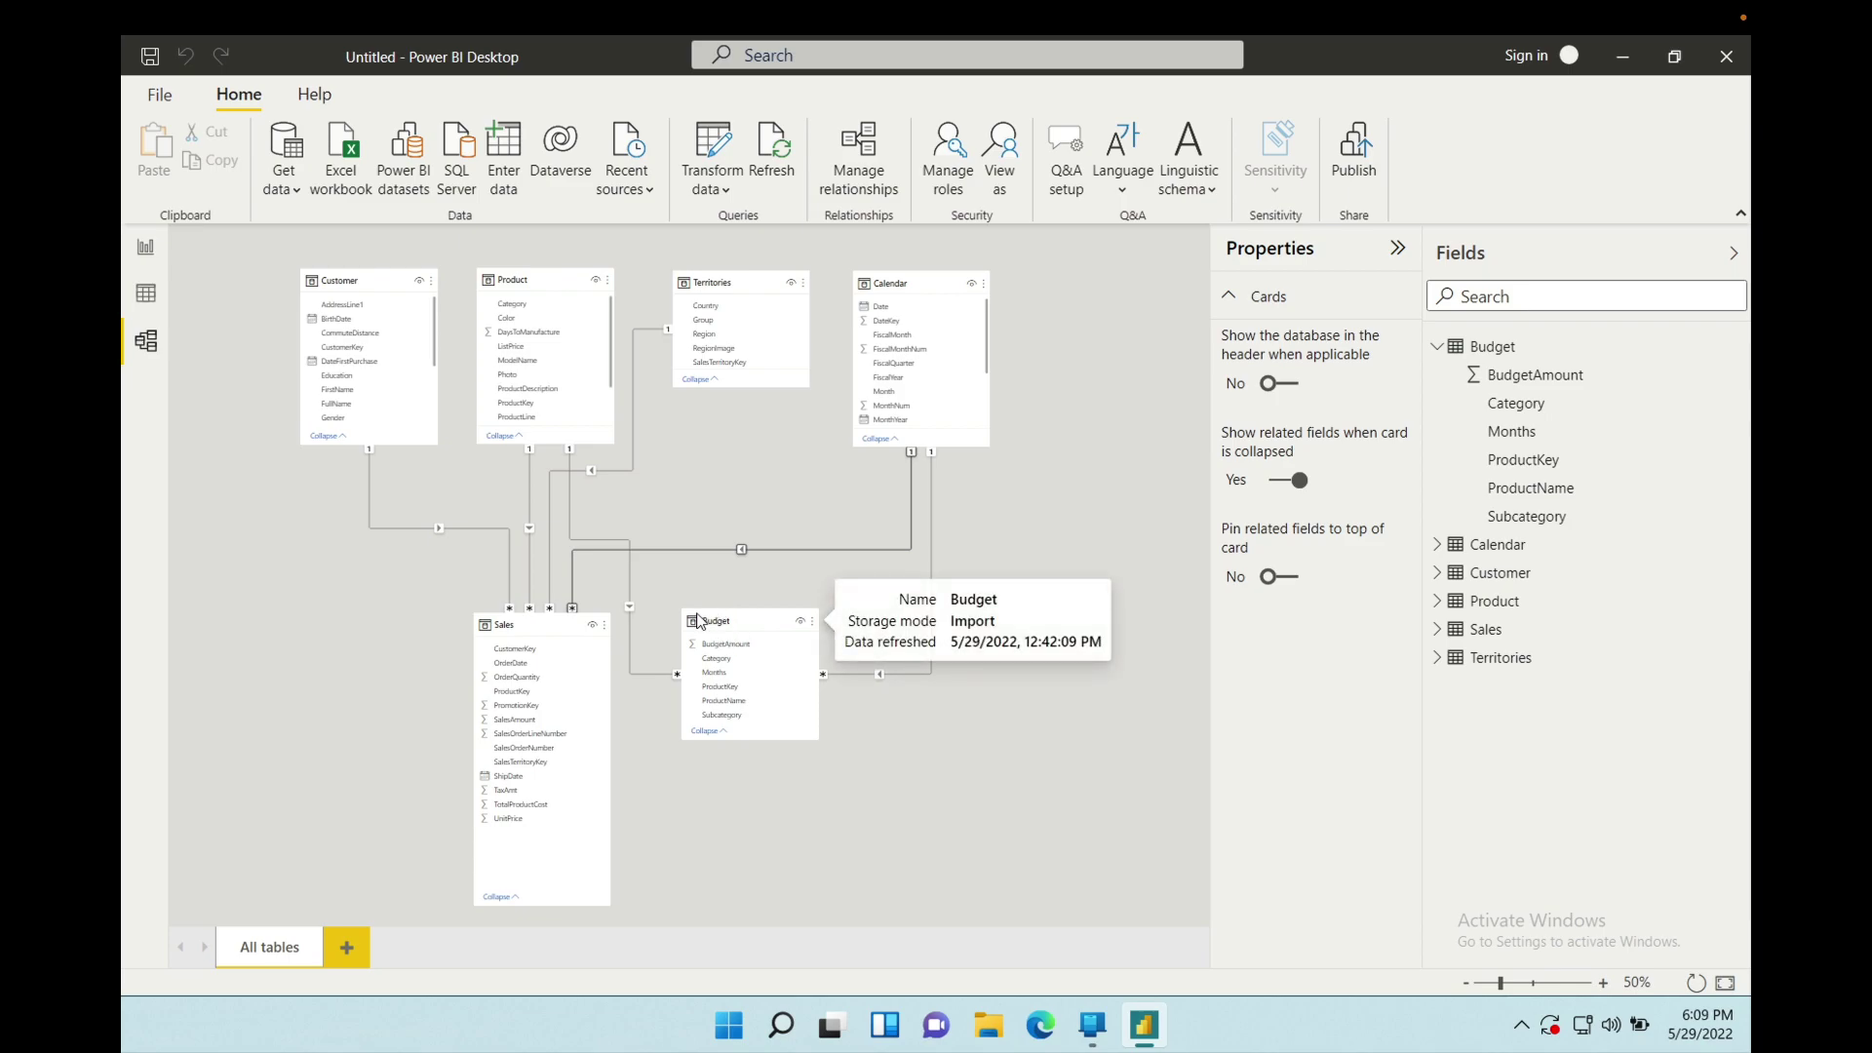
mouse_move(891, 287)
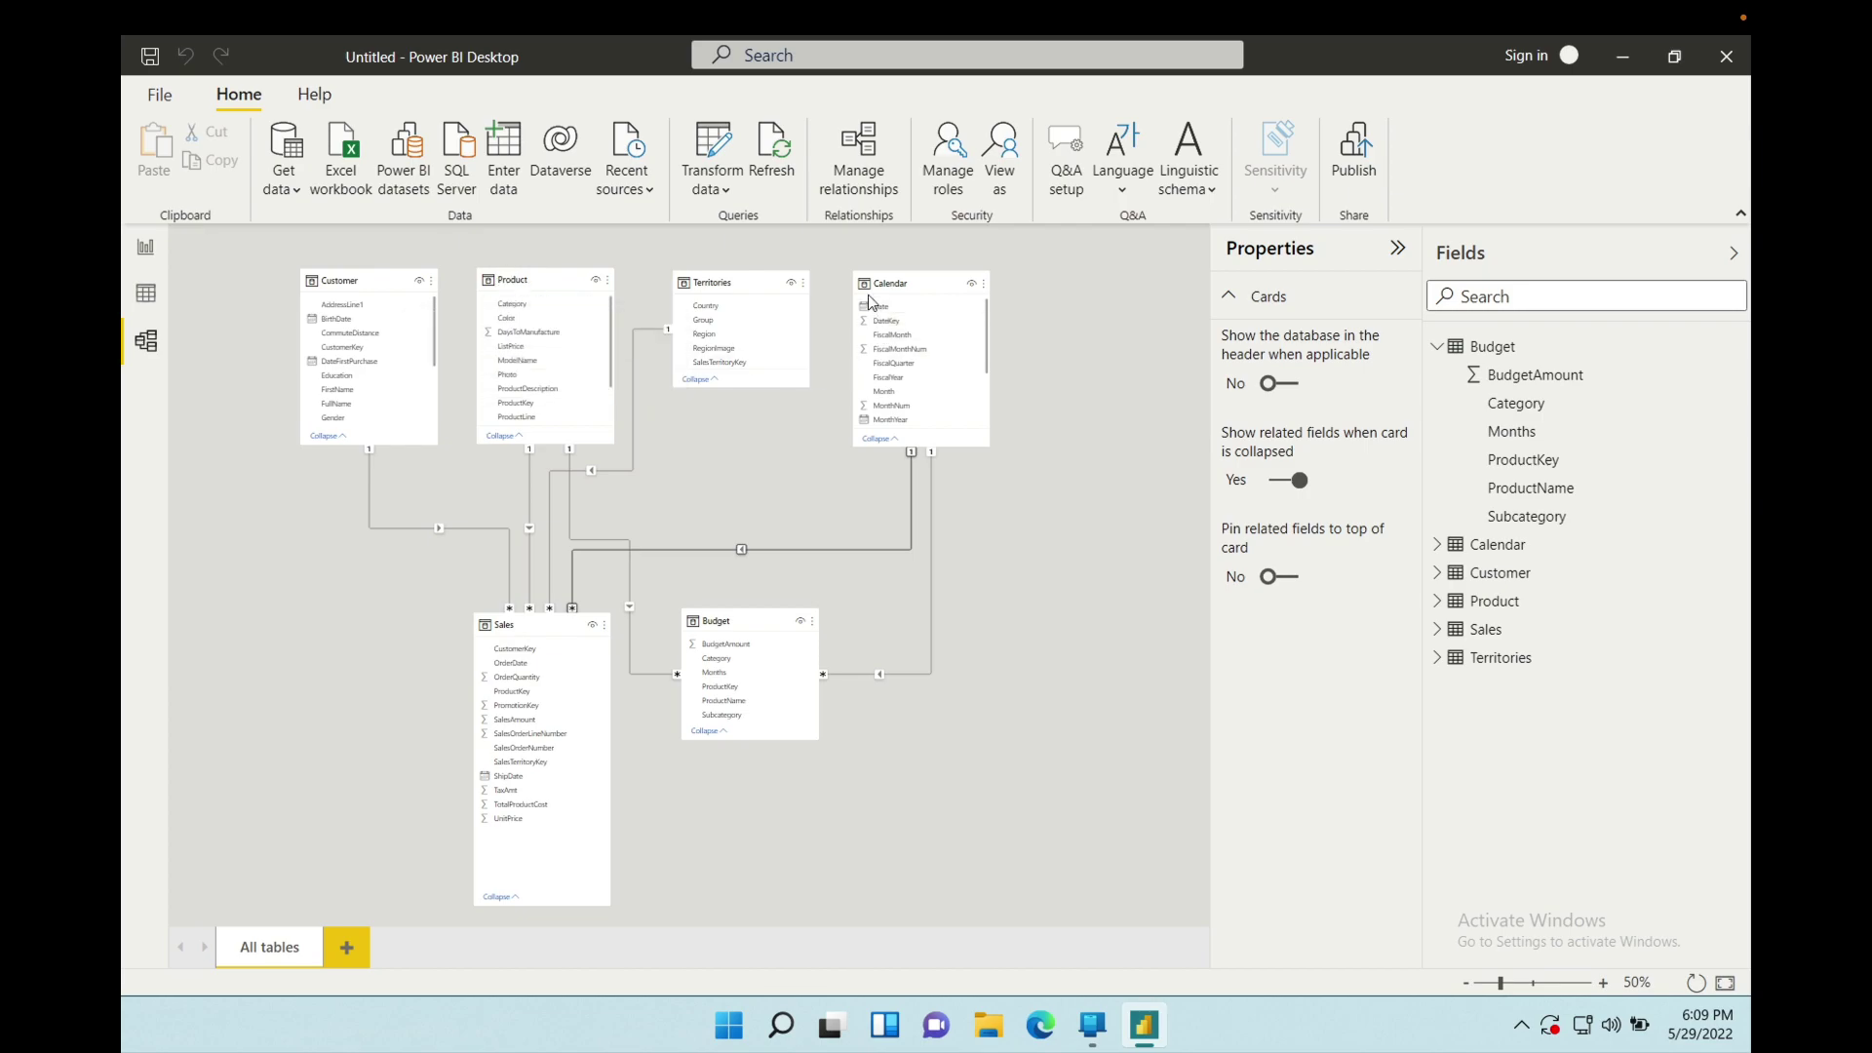
left_click(146, 250)
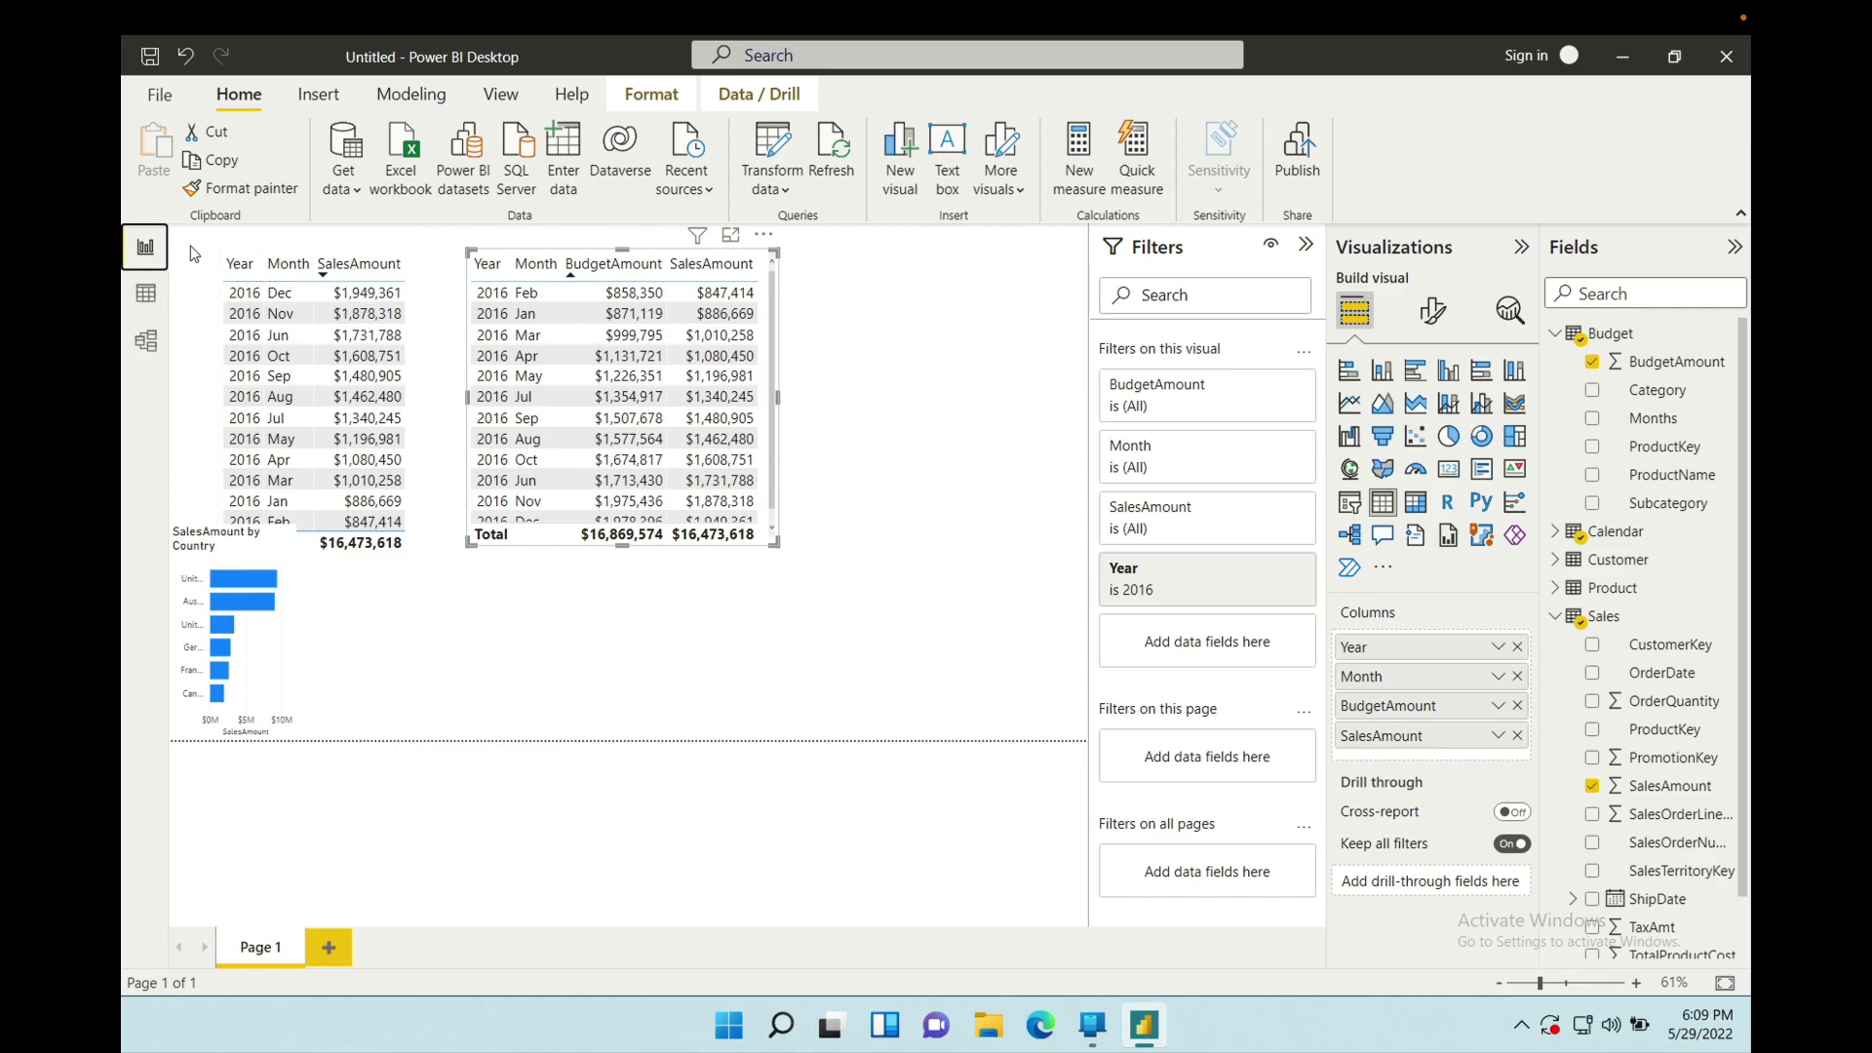
- Review the Calendar table's relationships to Budget and Sales in the data model, and go back to the report page with nothing selected
left_click(146, 342)
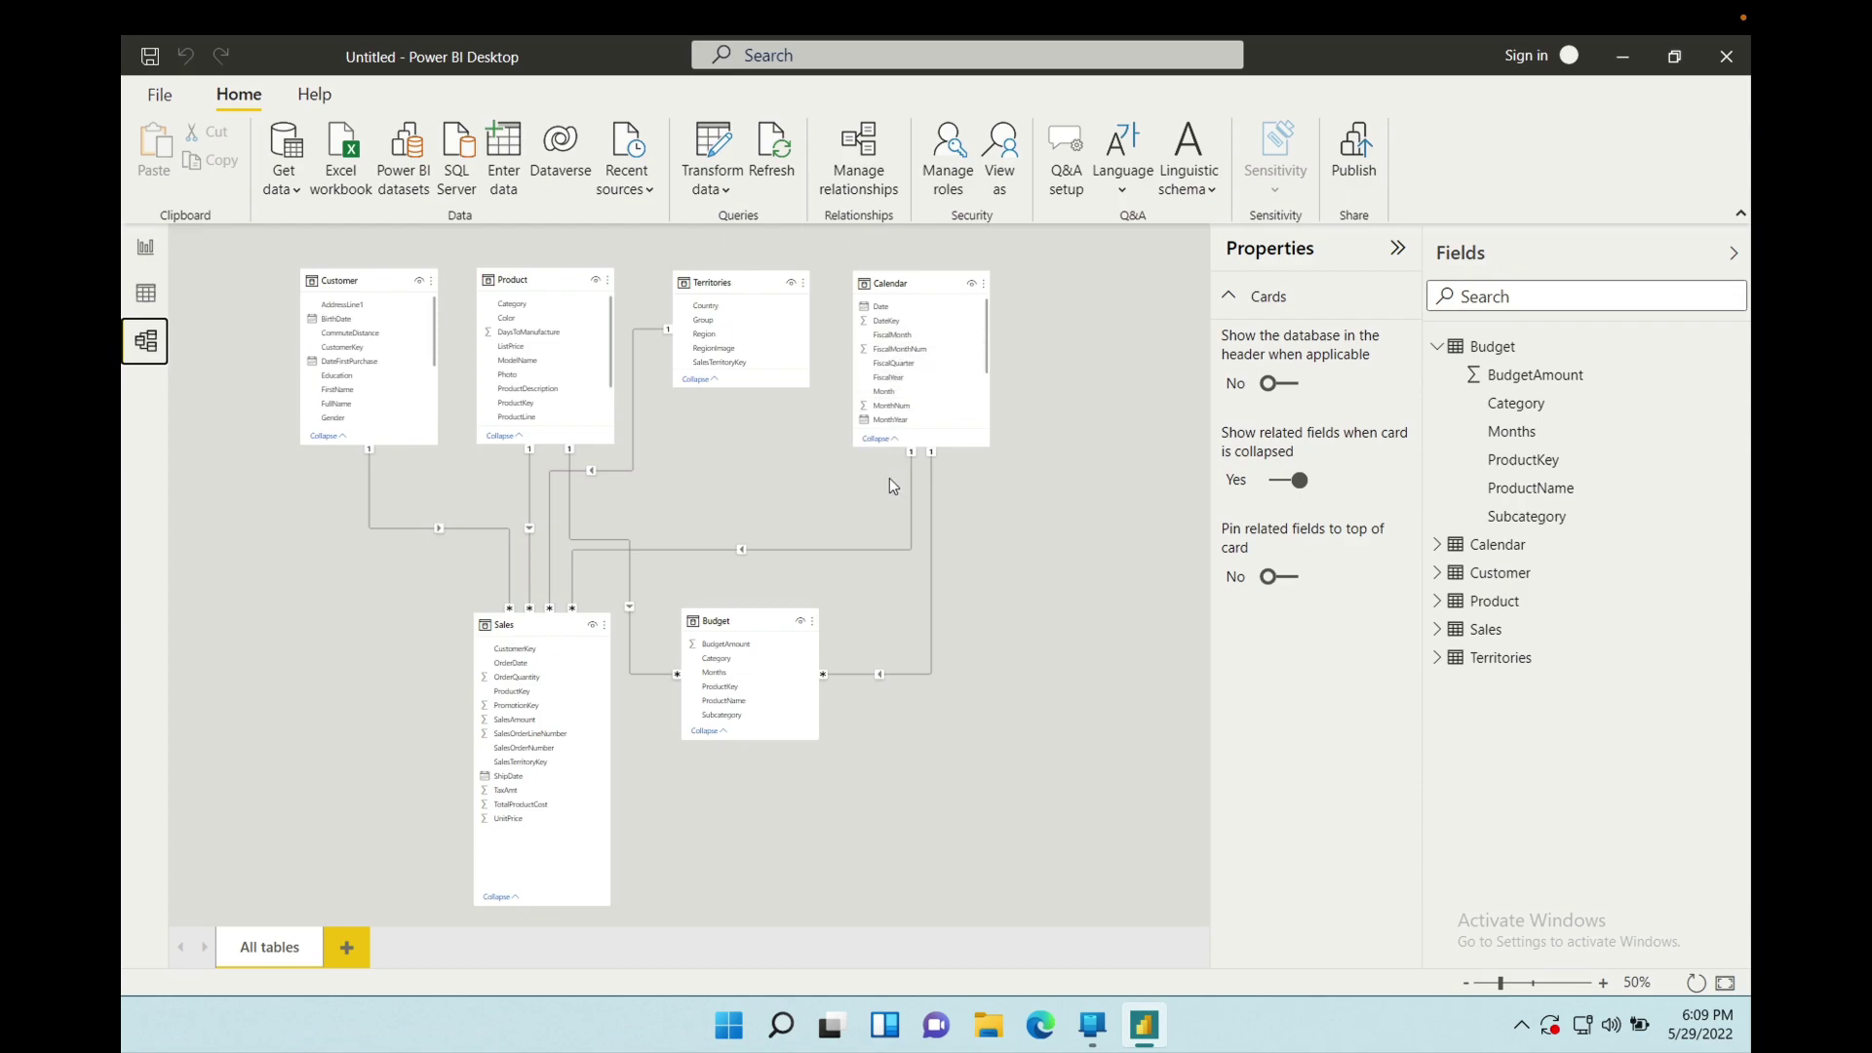
left_click(891, 446)
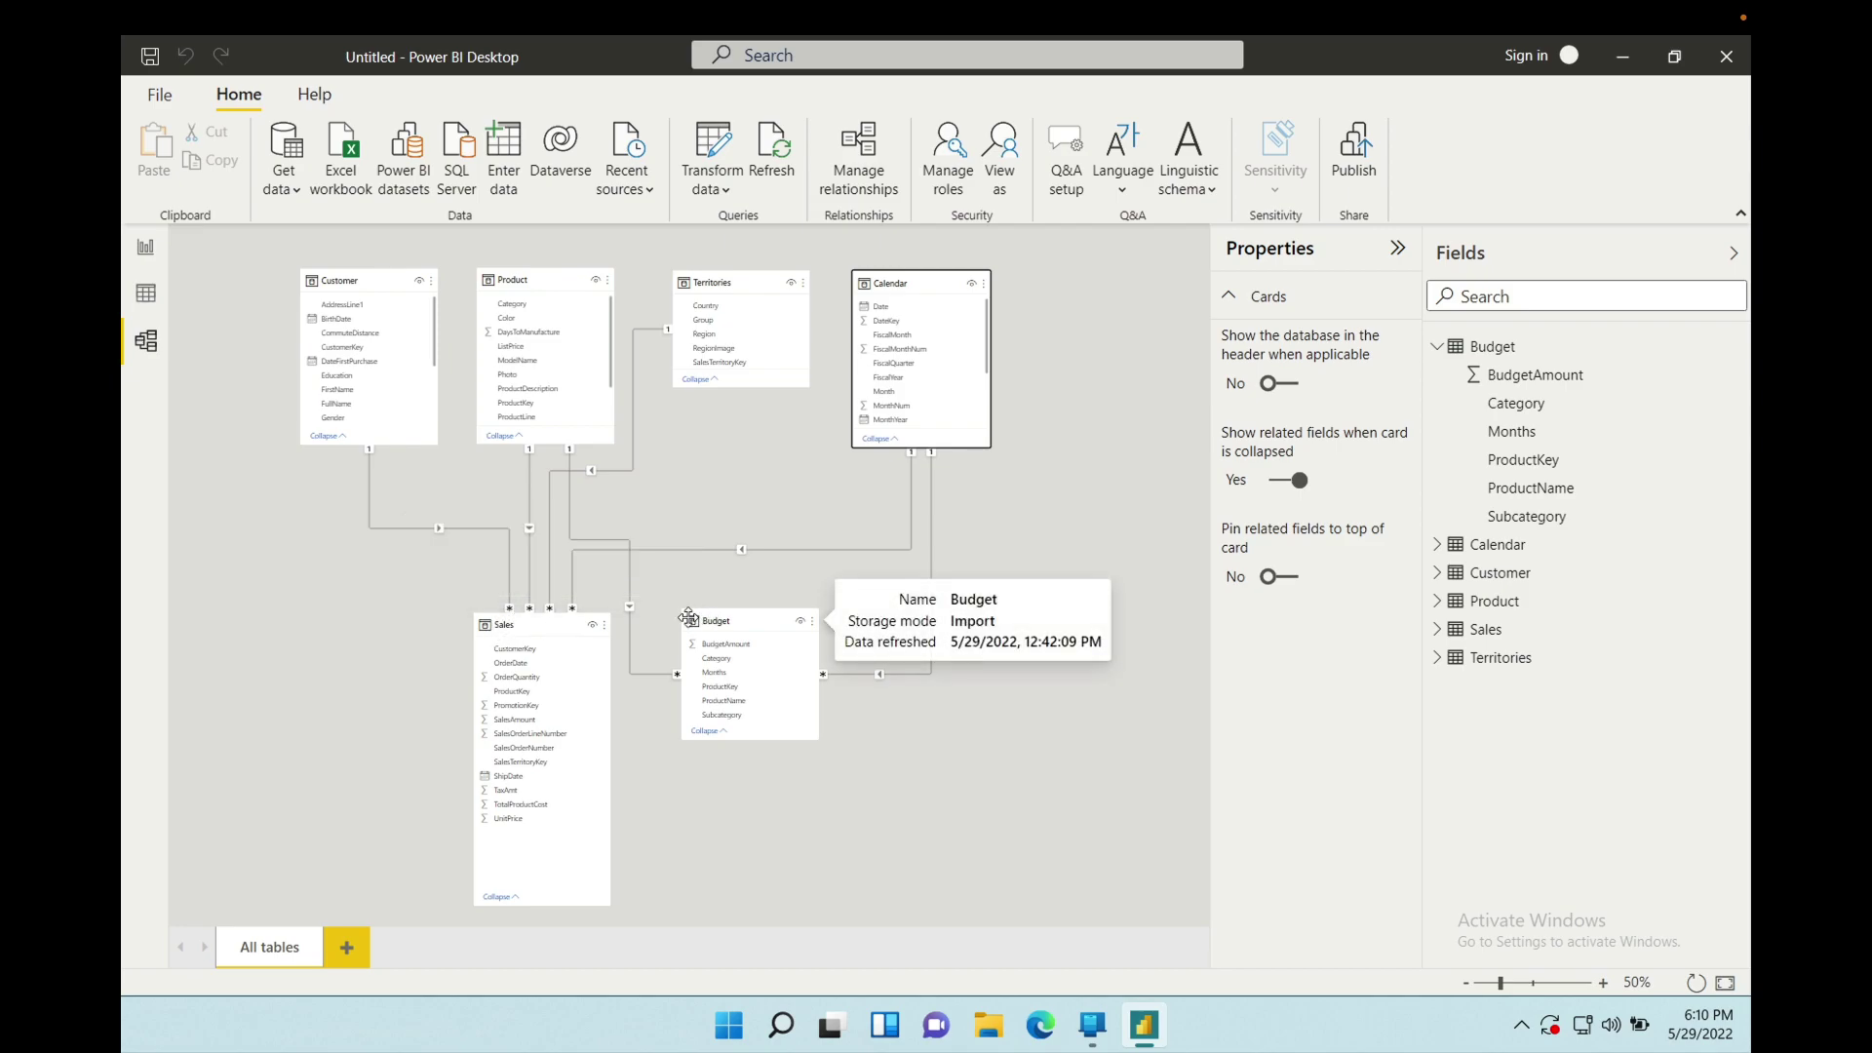
mouse_move(910, 281)
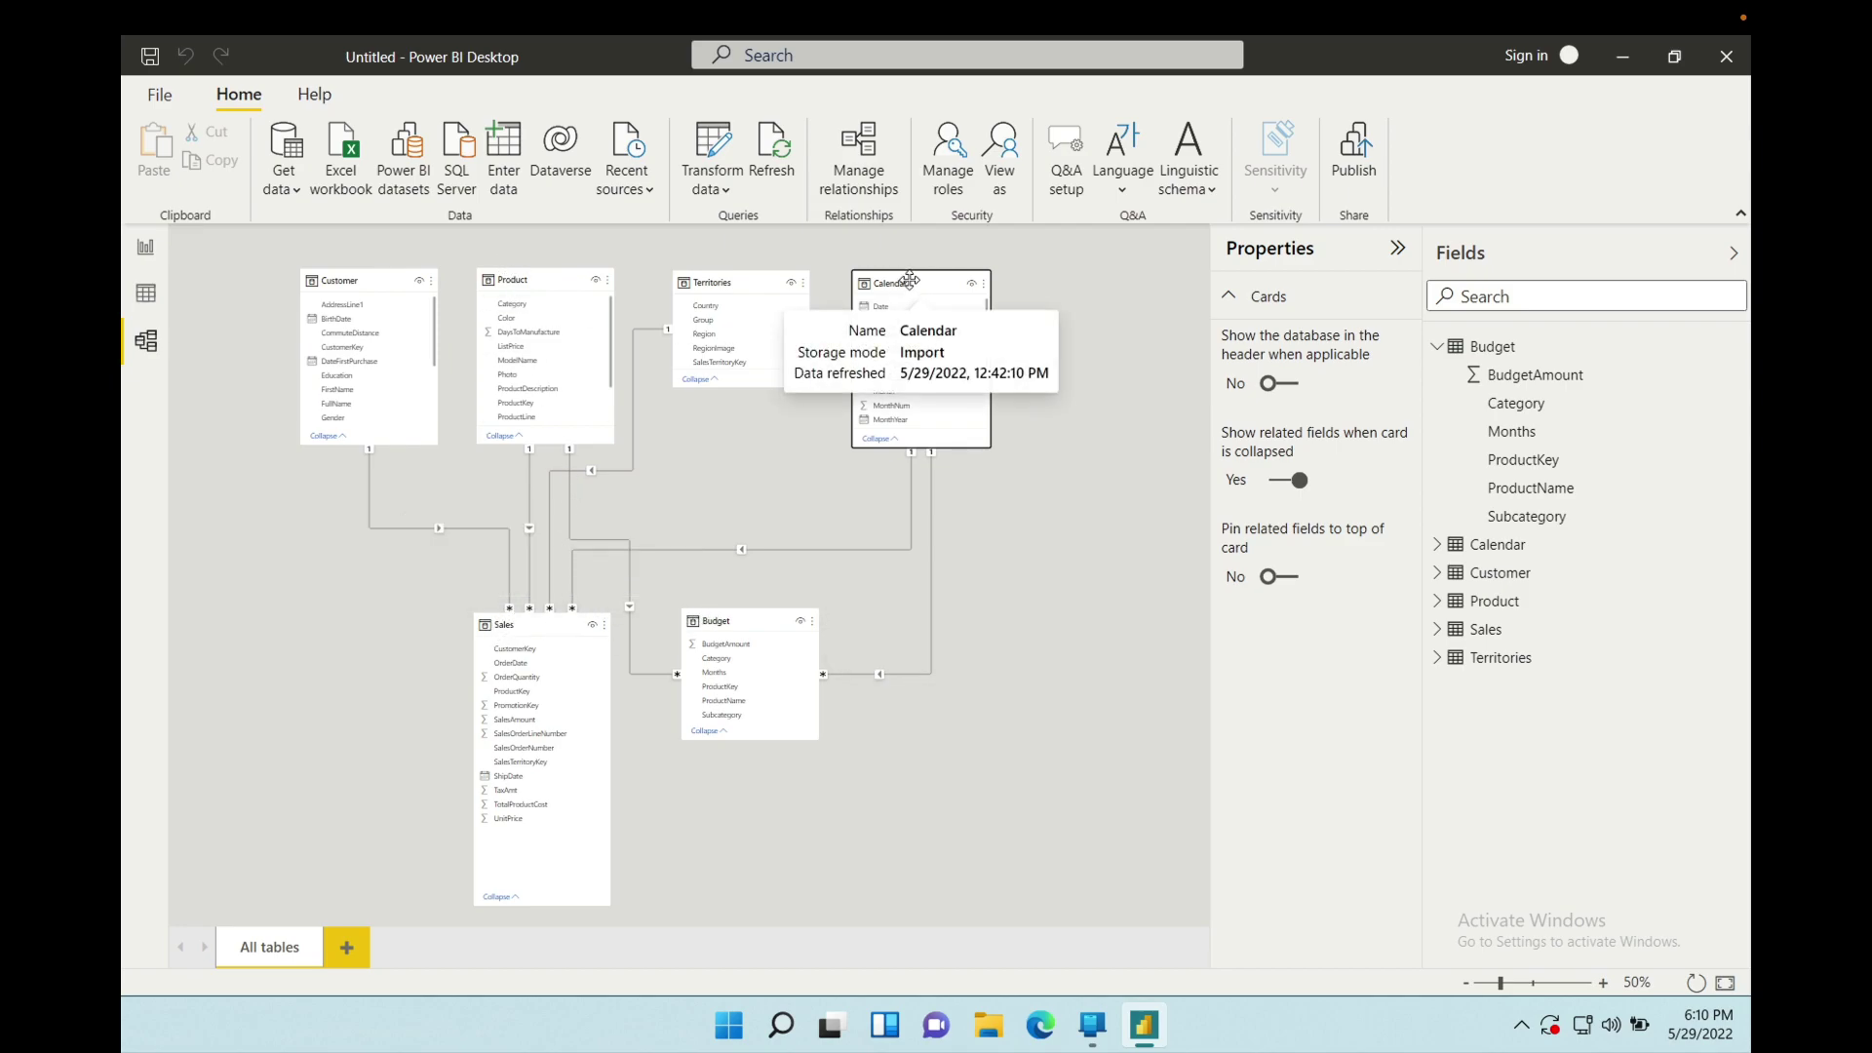
left_click(537, 621)
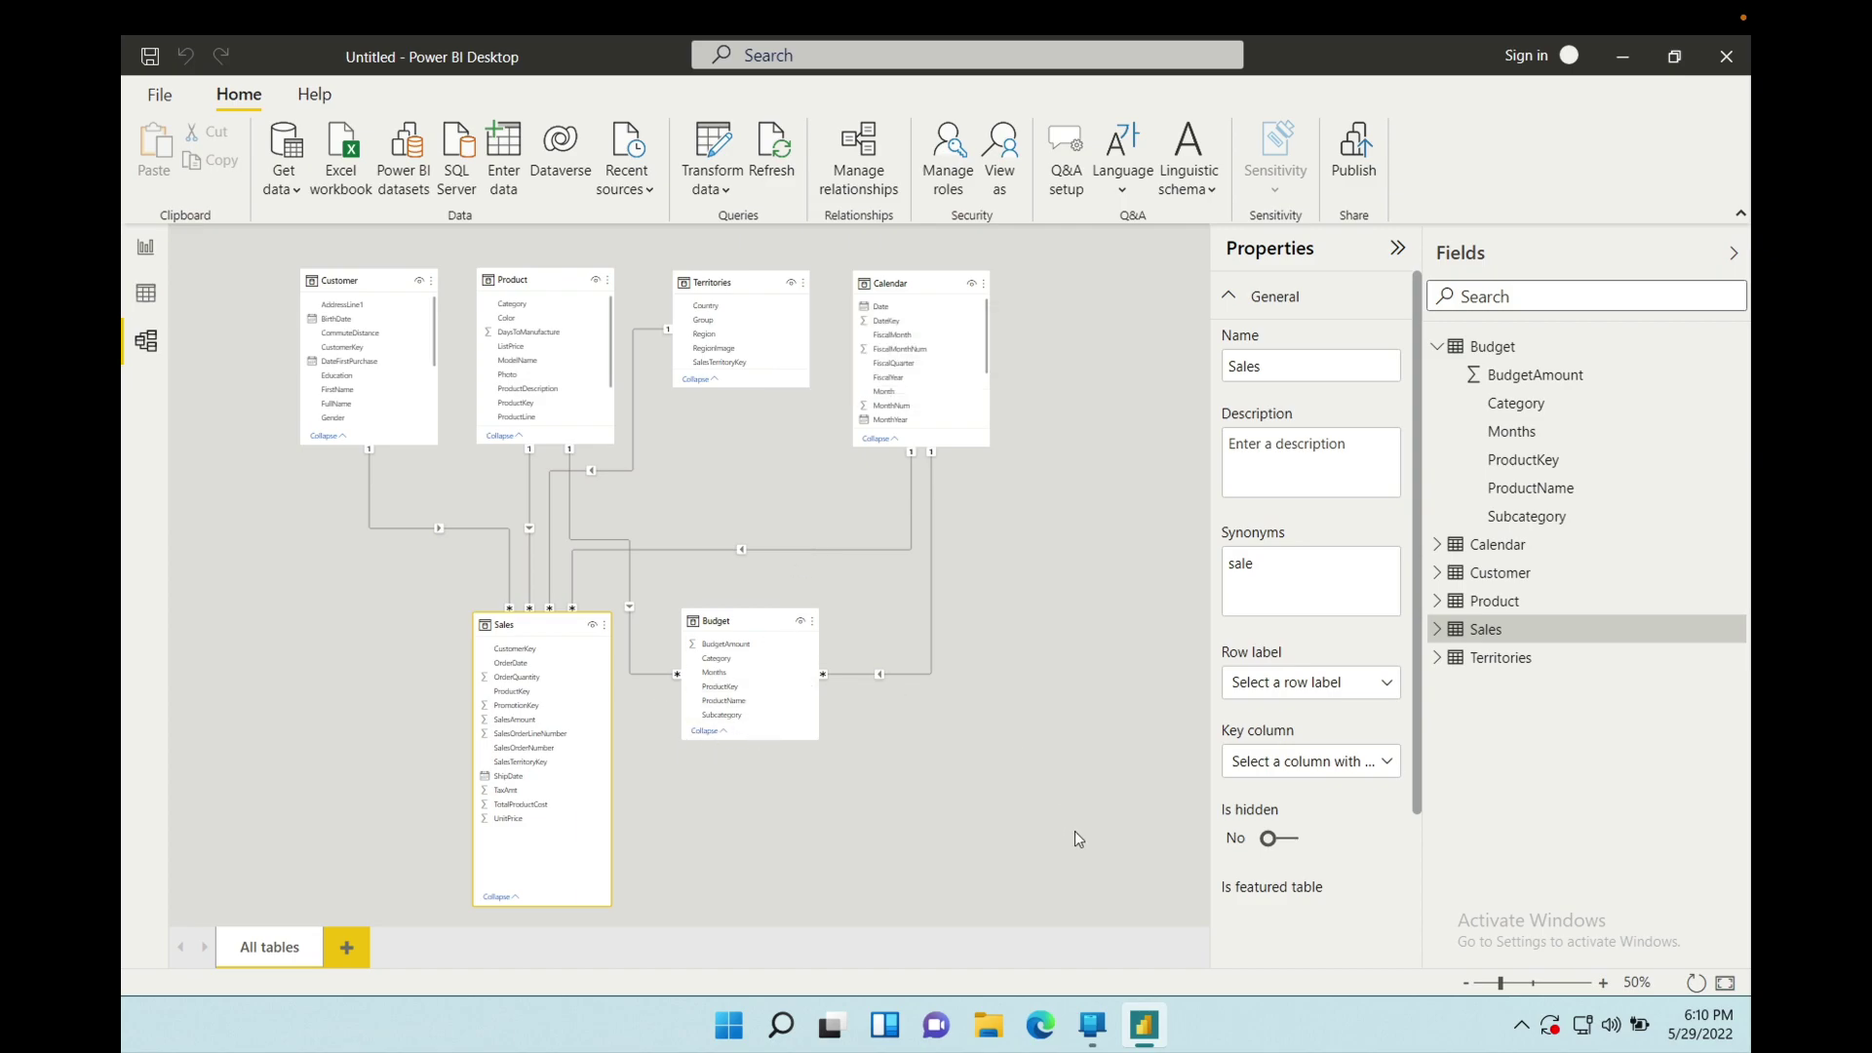
left_click(148, 249)
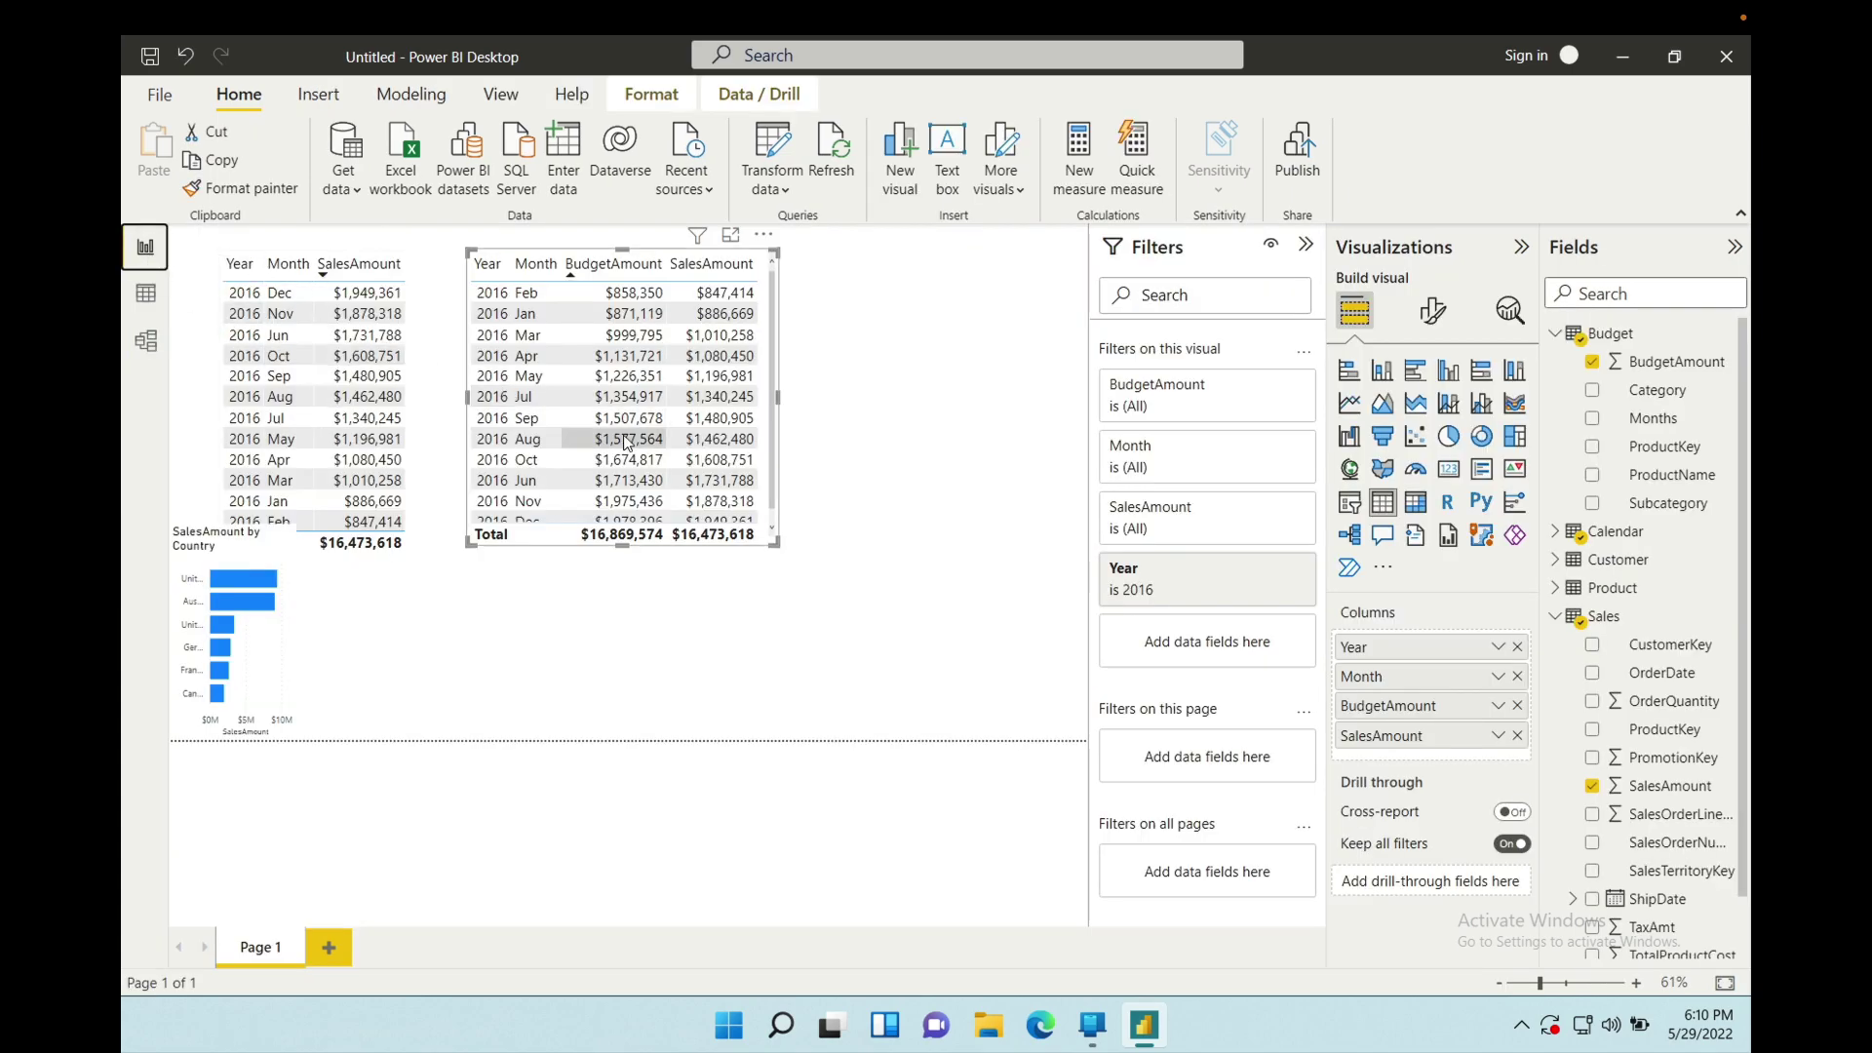
left_click(905, 386)
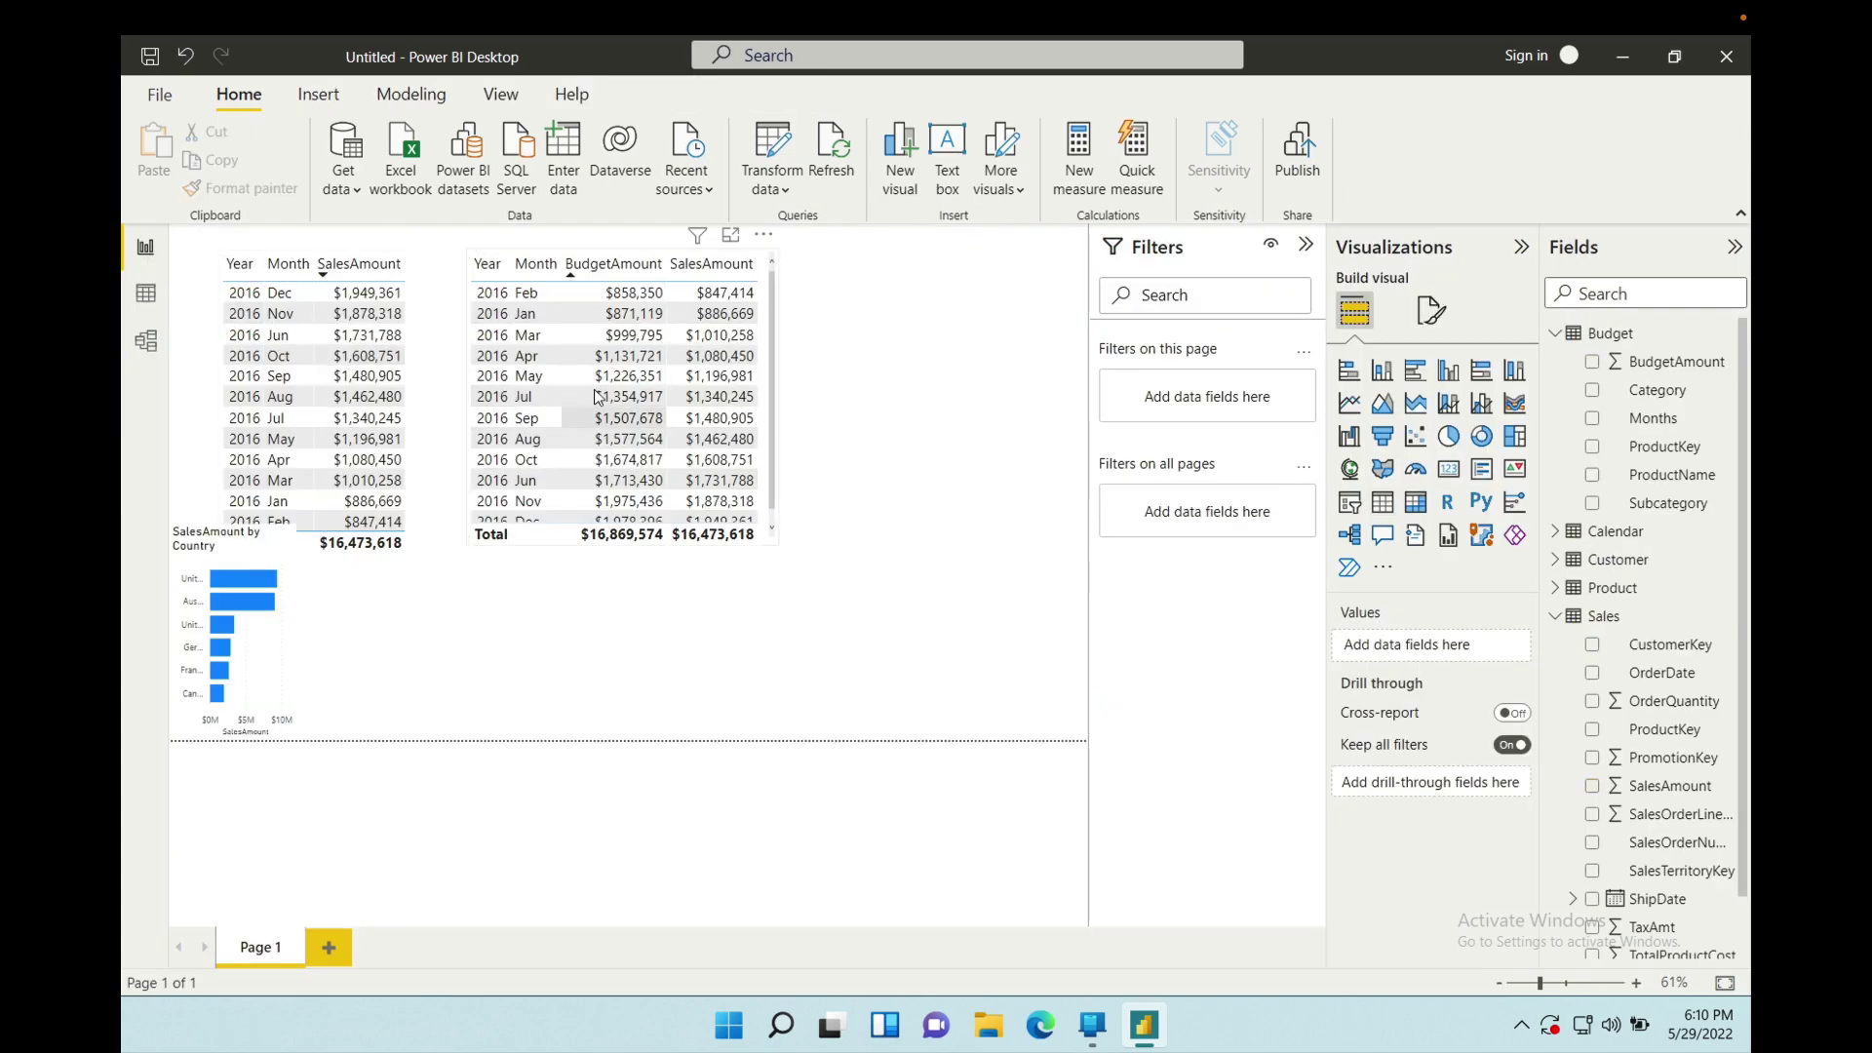